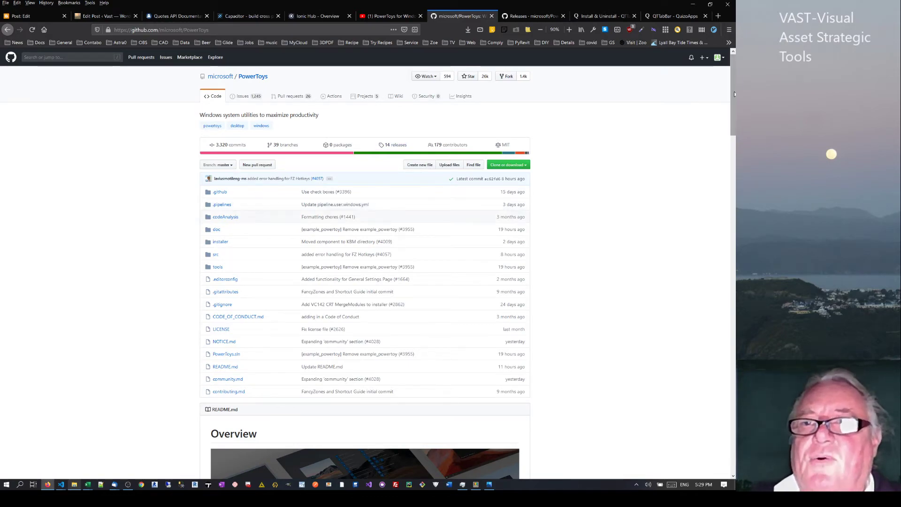
Download the PowerToysSetup-0.18.2-x64.msi installer from the PowerToys release notes page
drag(734, 94, 238, 109)
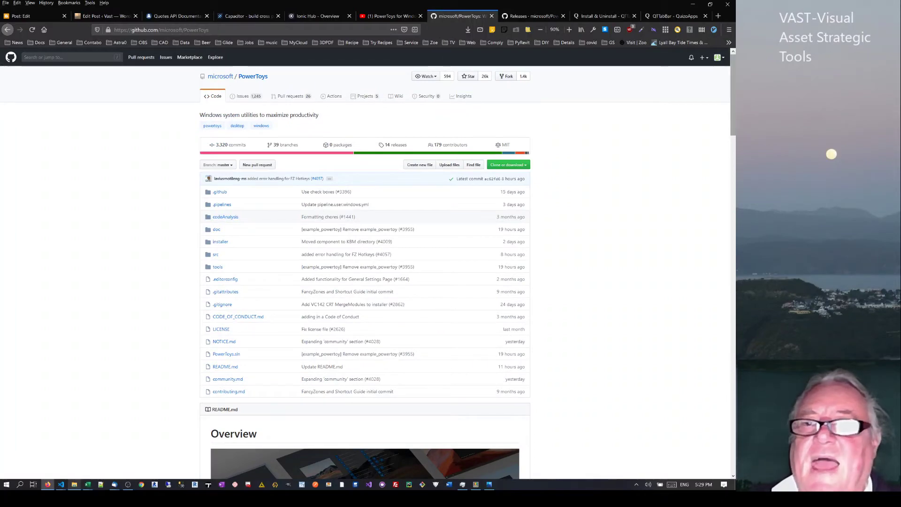
drag(735, 107, 735, 180)
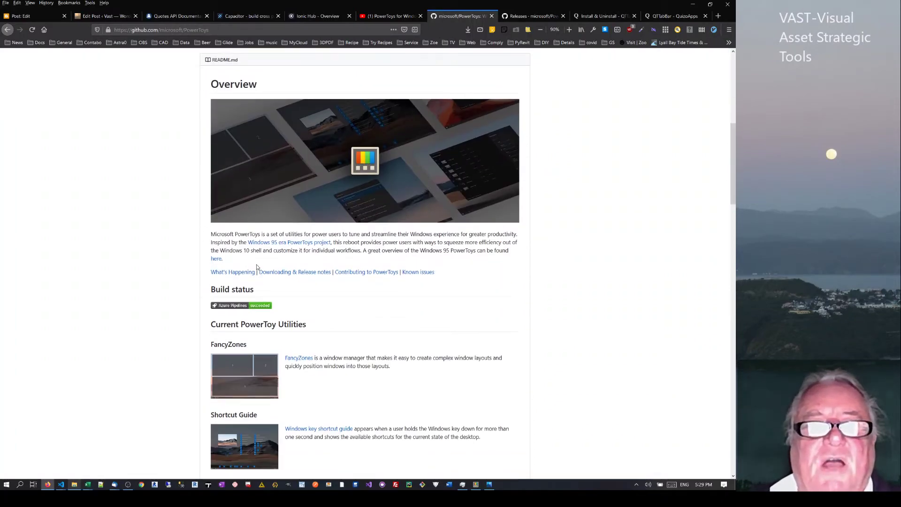
click(274, 272)
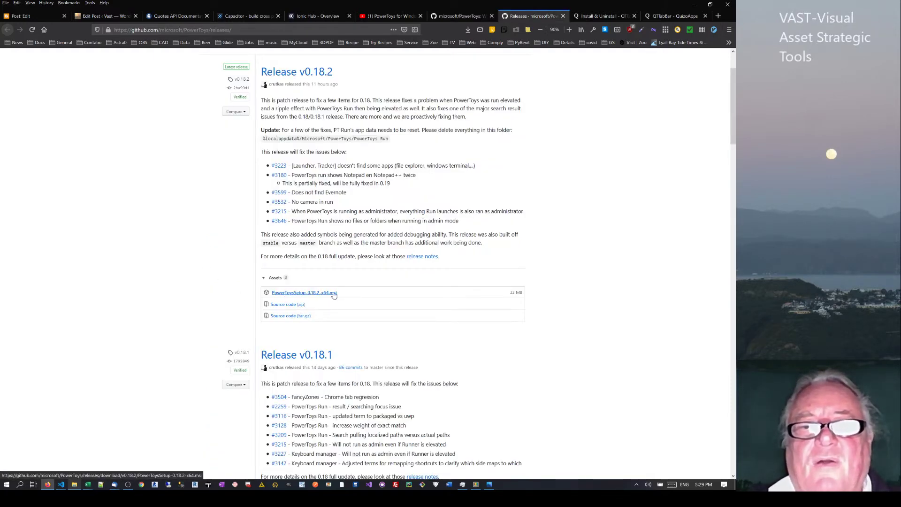
click(338, 293)
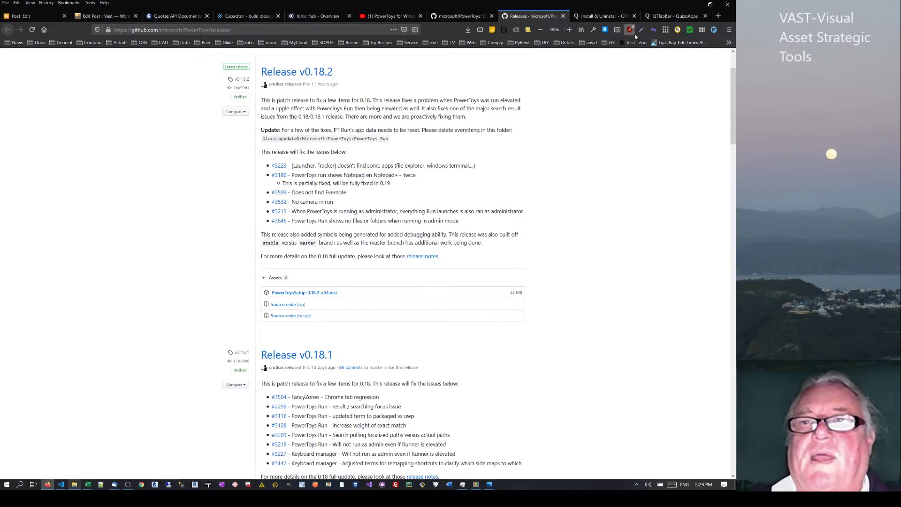
Browse the QTTabBar homepage and its Install & Uninstall manual page
click(673, 17)
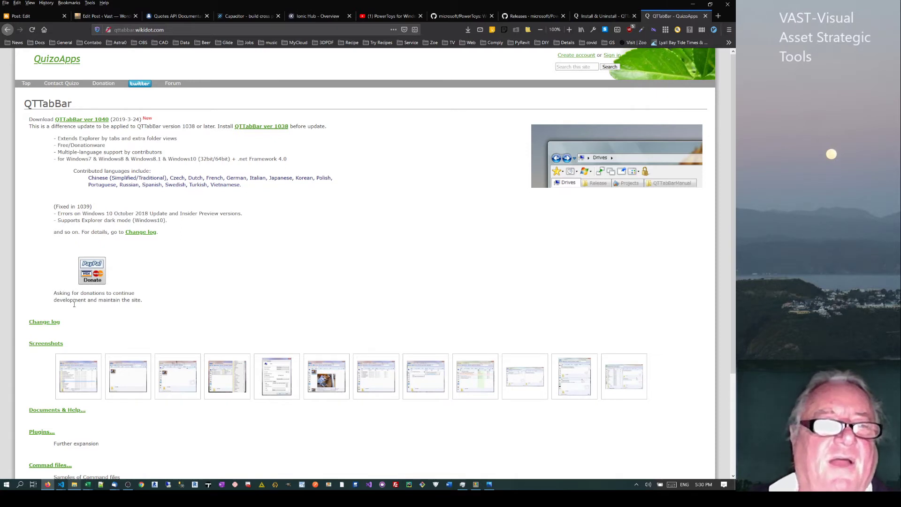
click(600, 16)
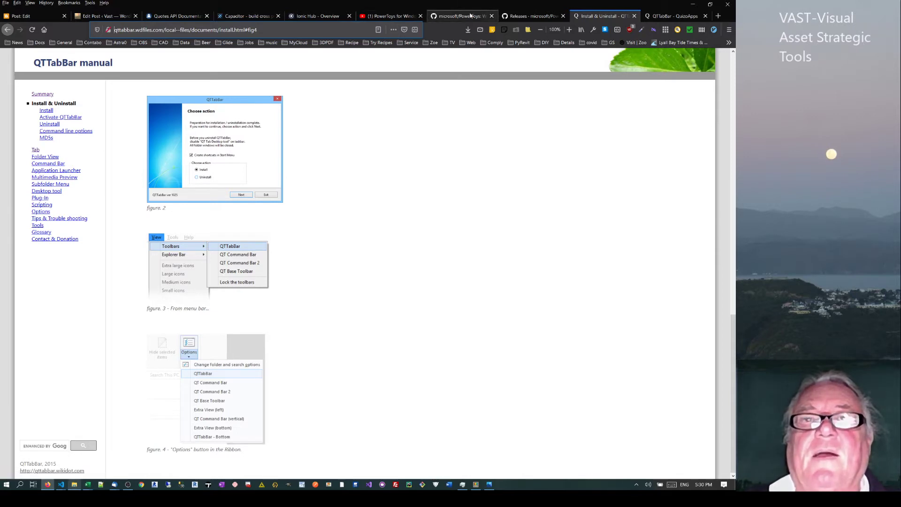
click(636, 485)
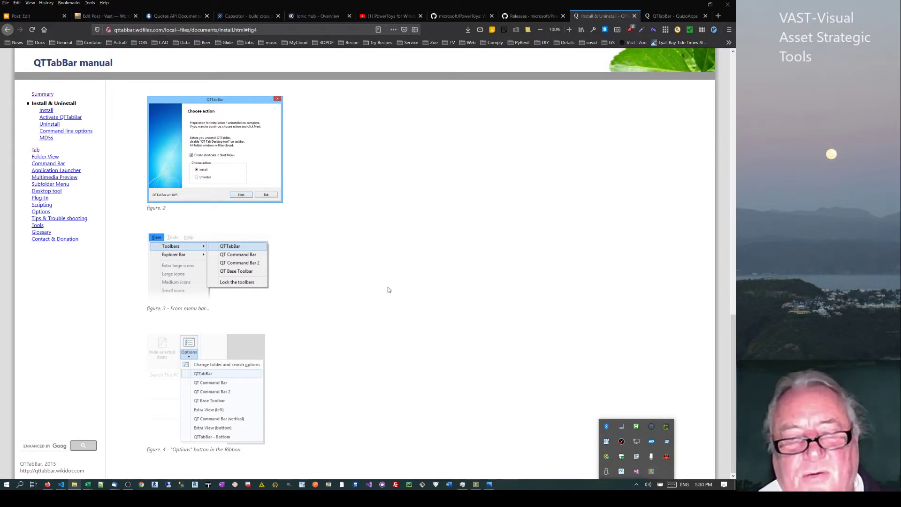
Reveal the desktop and briefly open, then close, Windows Settings
key(super+d)
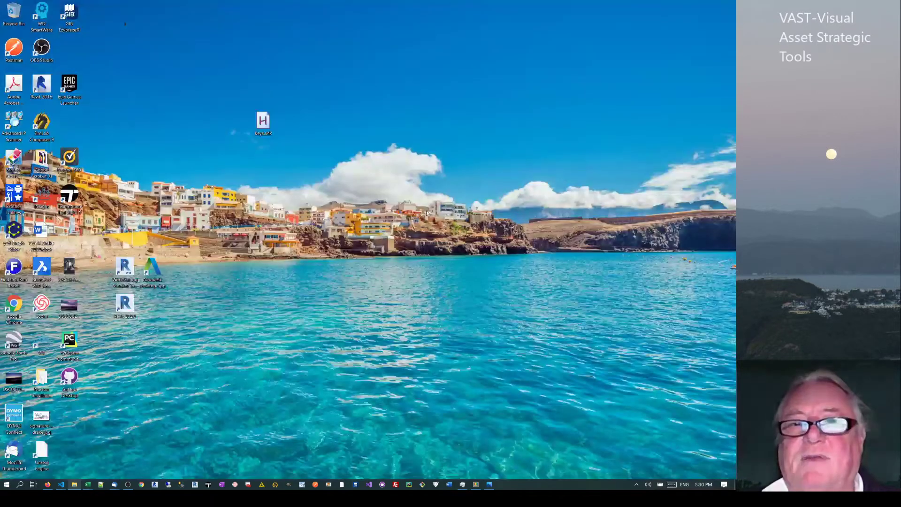
right_click(435, 203)
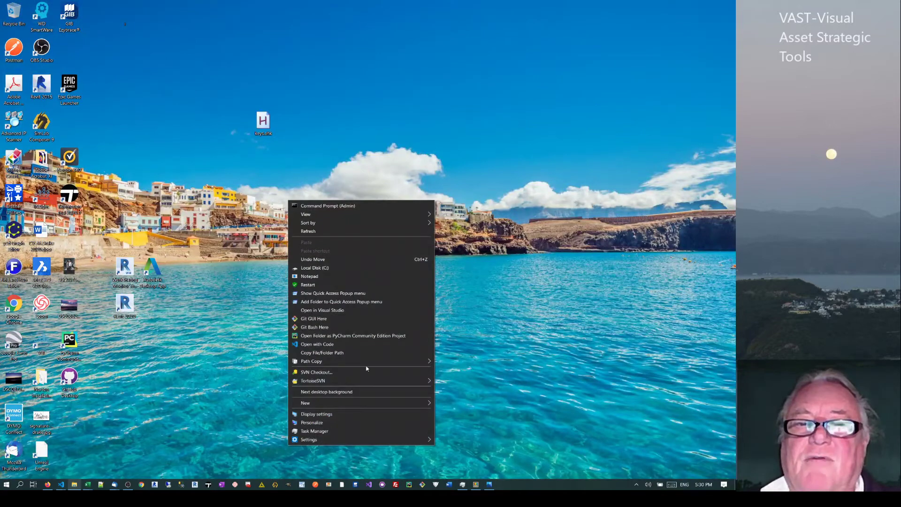
click(353, 425)
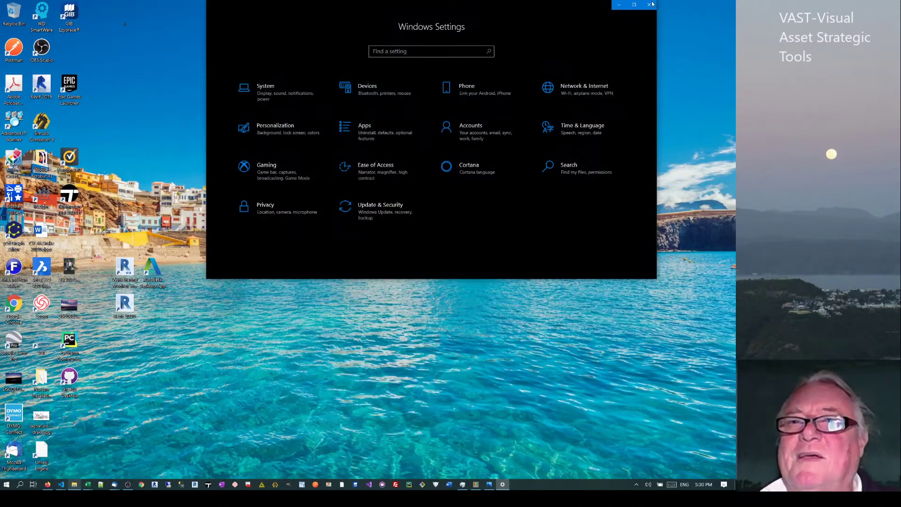
click(652, 4)
Review the startup programs list in Task Manager, then minimize it
right_click(368, 194)
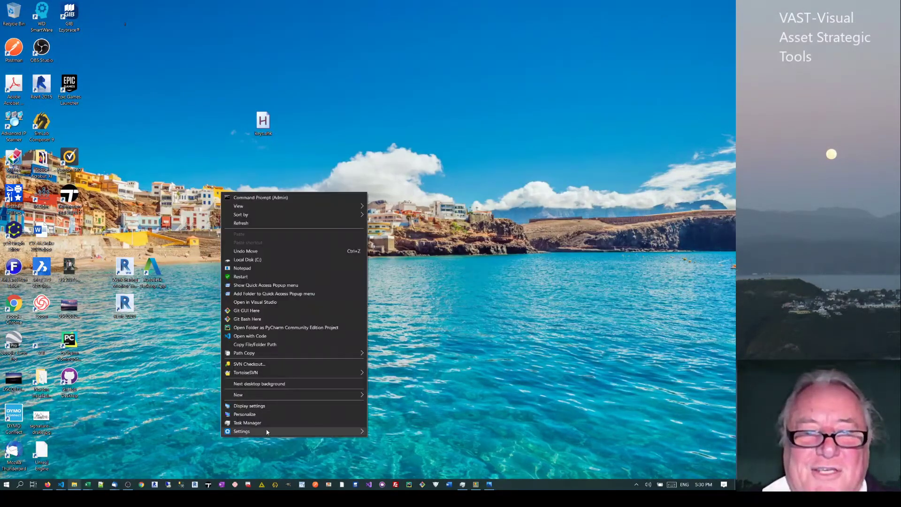
click(287, 428)
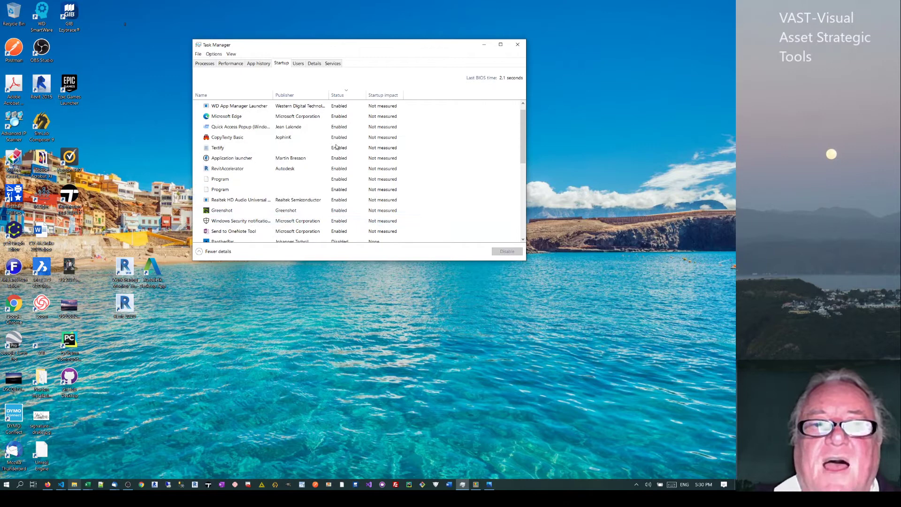
scroll(337, 158, down, 1)
scroll(334, 226, down, 2)
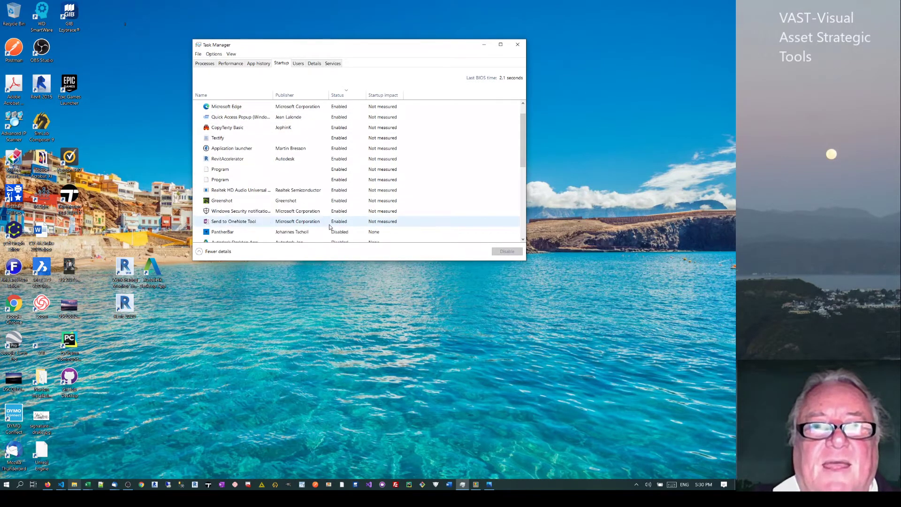
scroll(334, 224, up, 3)
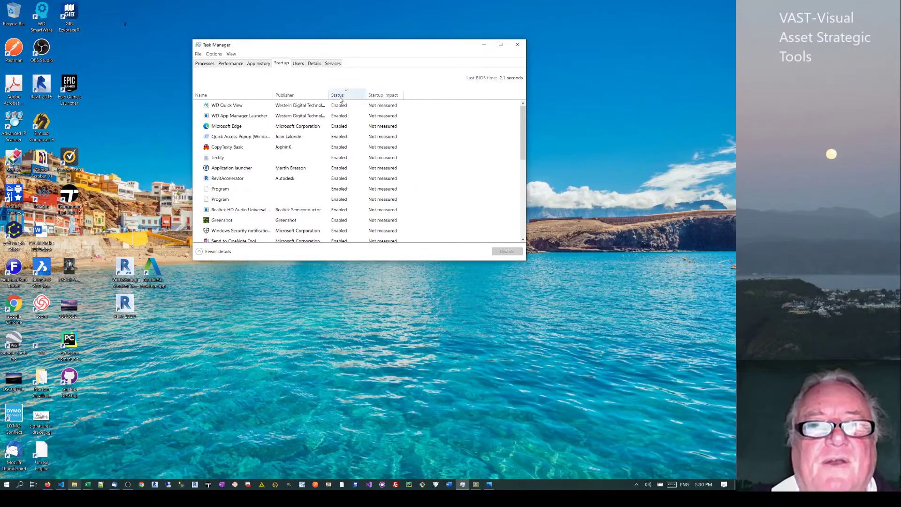
click(481, 45)
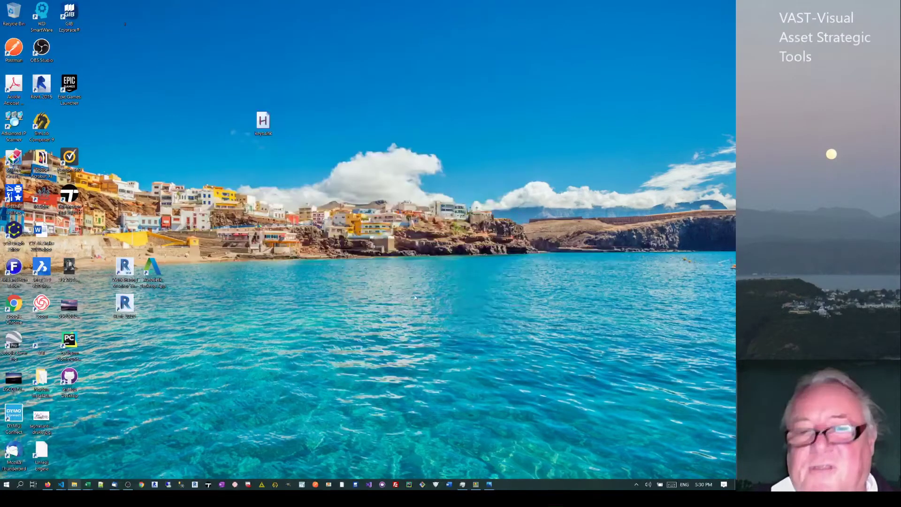
Open PowerToys Settings from the notification area and reposition its window
click(636, 484)
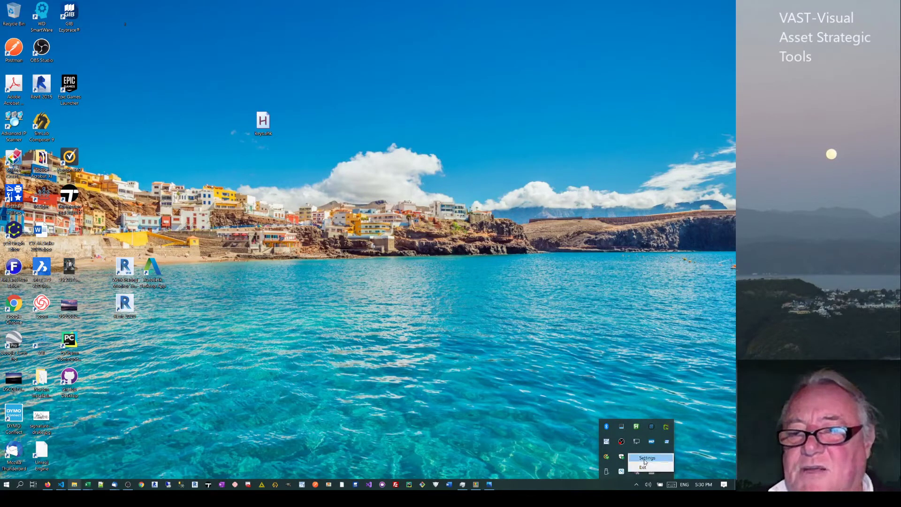
click(651, 471)
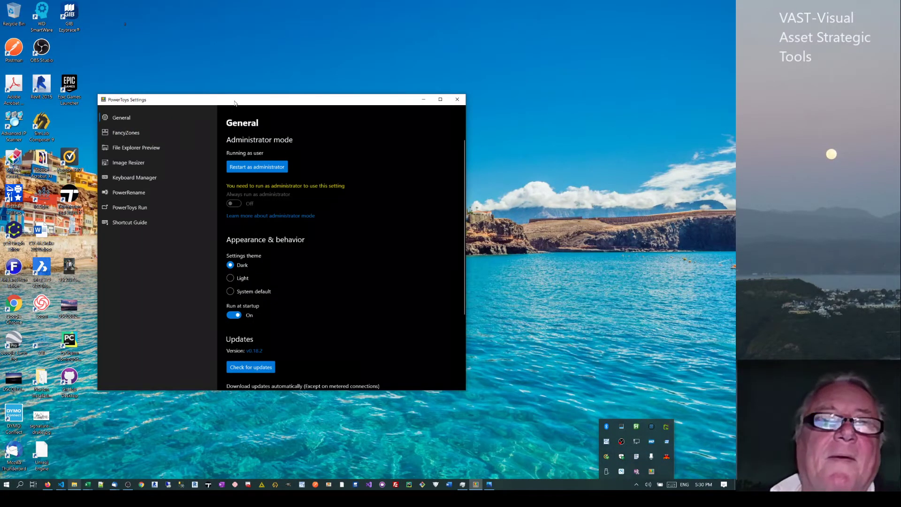
click(362, 115)
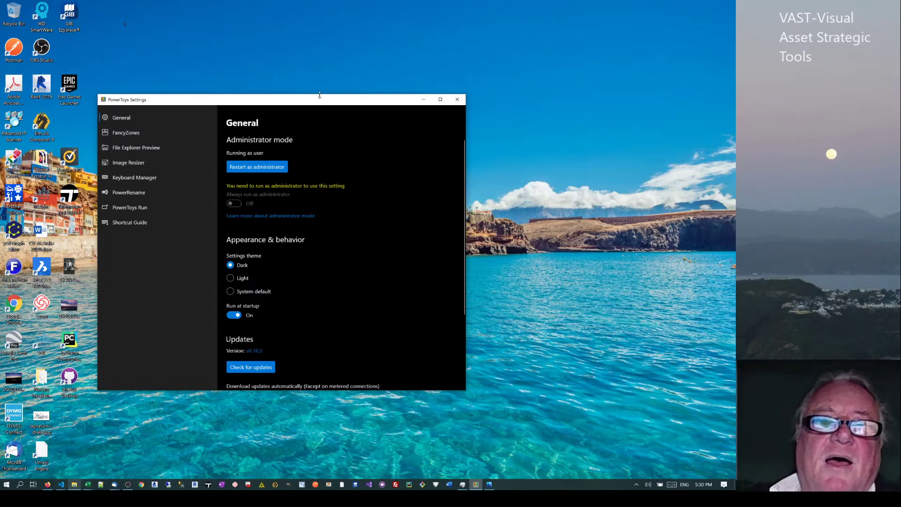
drag(316, 102, 448, 45)
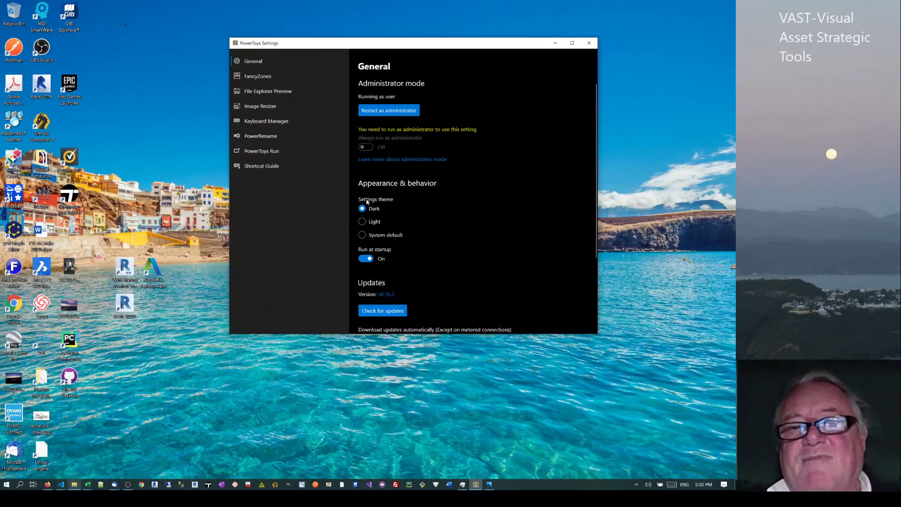
Tour the FancyZones, File Explorer Preview, Image Resizer, Keyboard Manager and PowerRename pages, ending on FancyZones
click(260, 78)
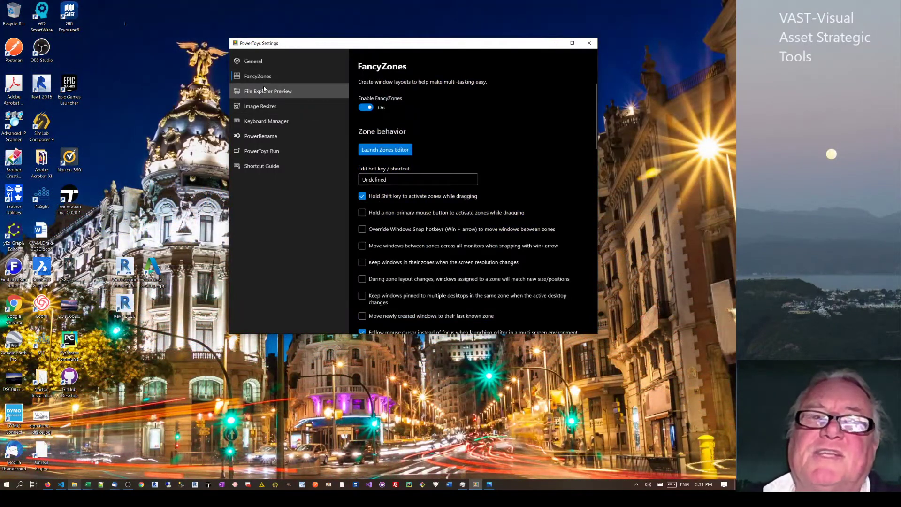
click(263, 87)
click(256, 106)
click(258, 121)
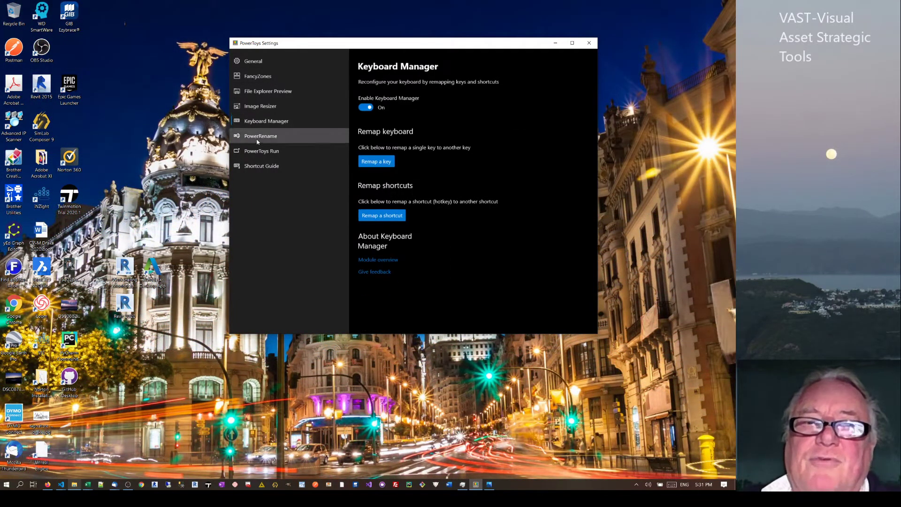
click(260, 140)
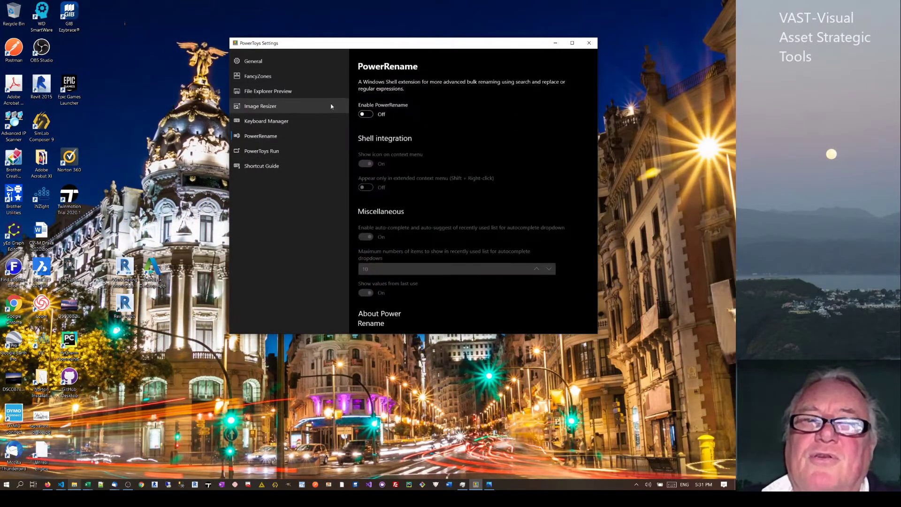
click(256, 80)
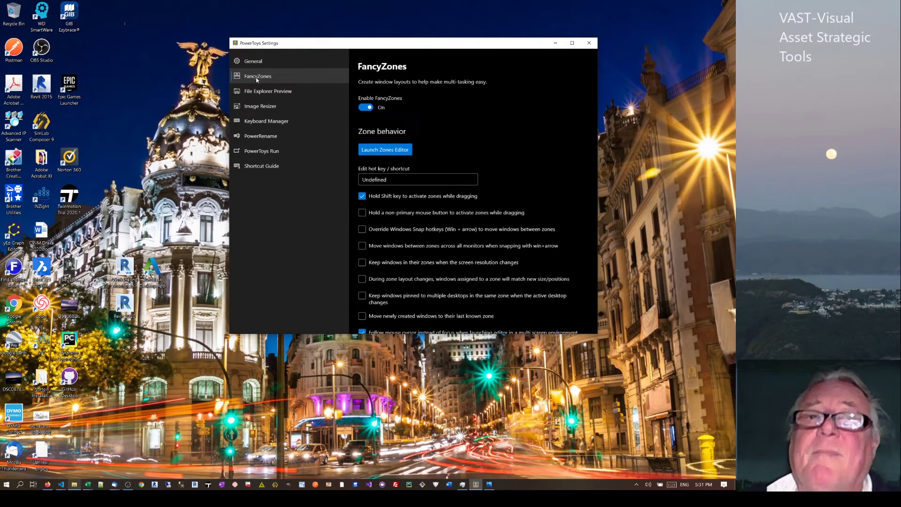
In the Zones Editor, glance at the Templates, then apply the custom Code layout
click(388, 149)
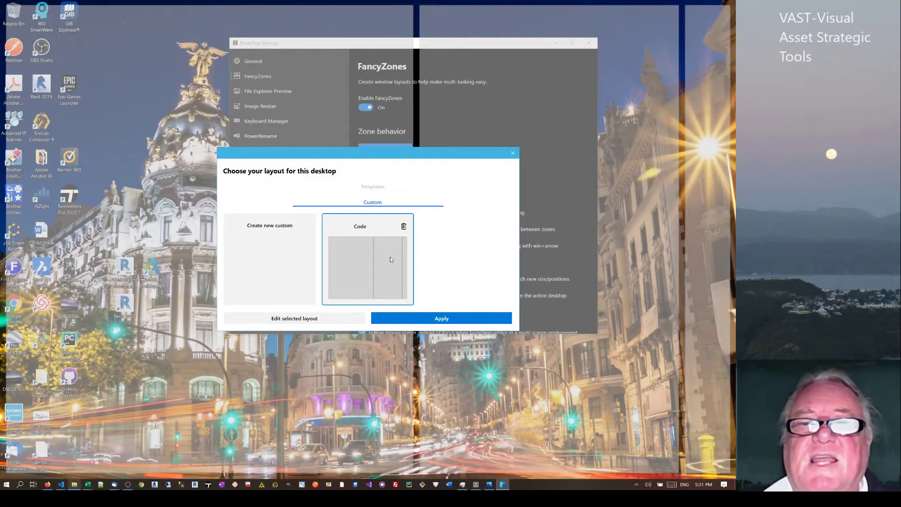
click(374, 187)
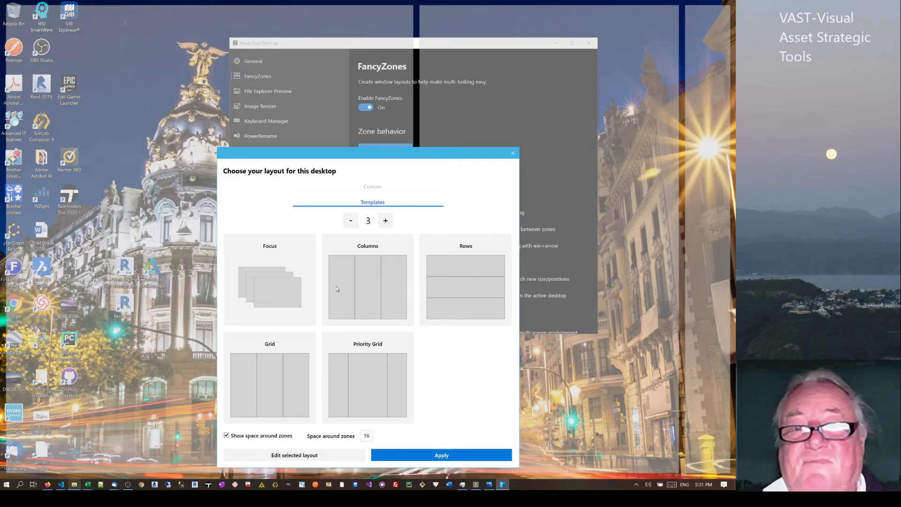
click(372, 187)
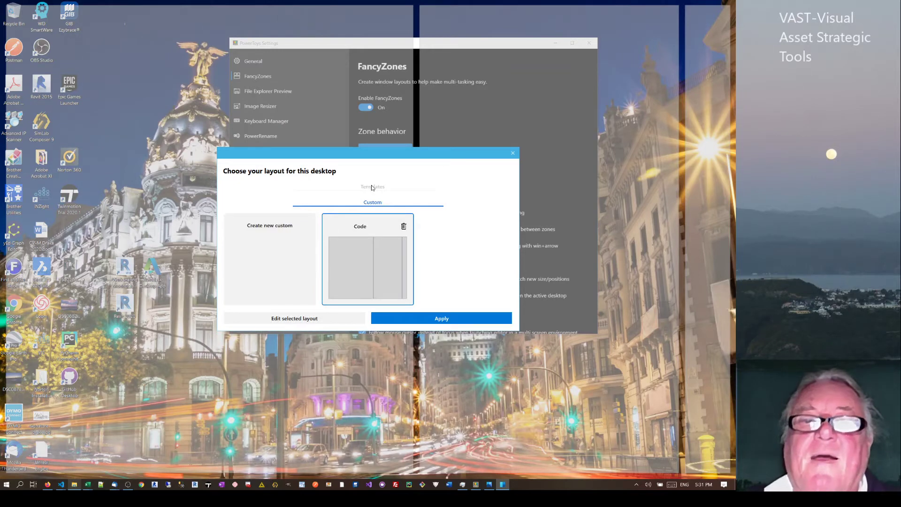
click(432, 319)
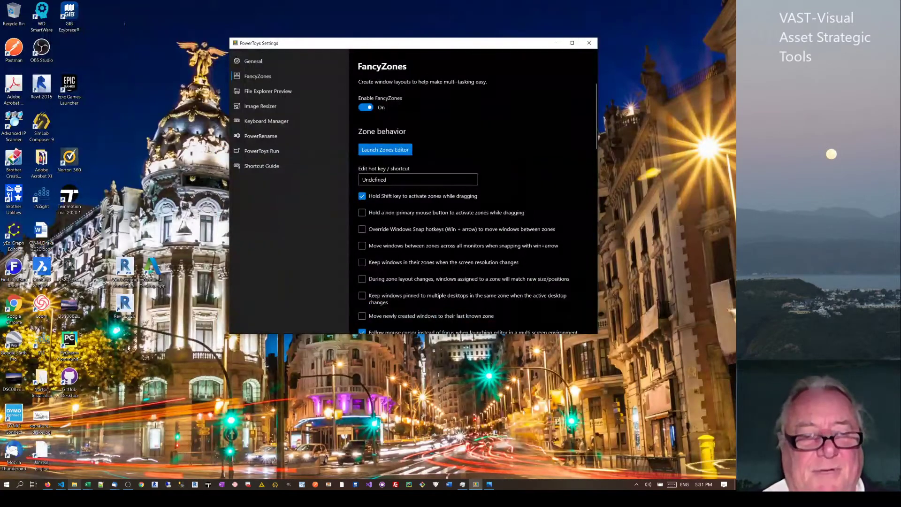
Snap the VS Code Welcome window and Firefox into adjacent FancyZones zones
click(61, 484)
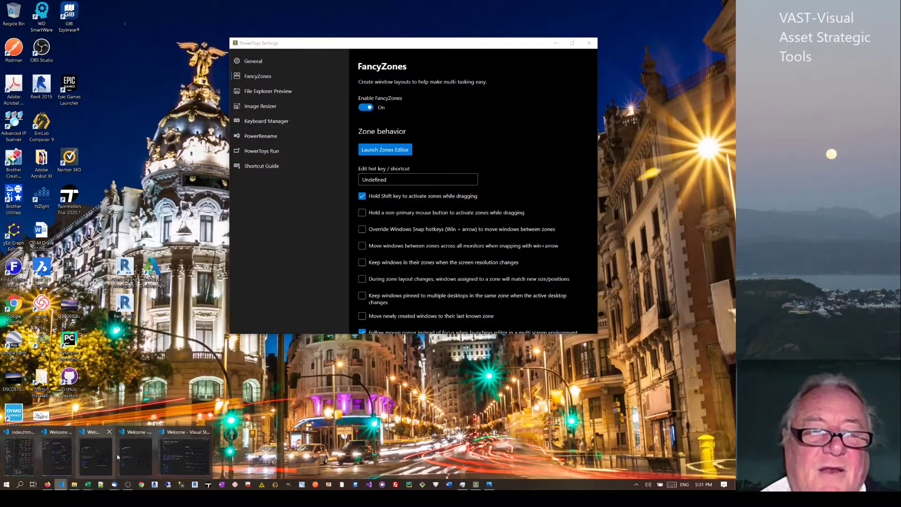
click(103, 452)
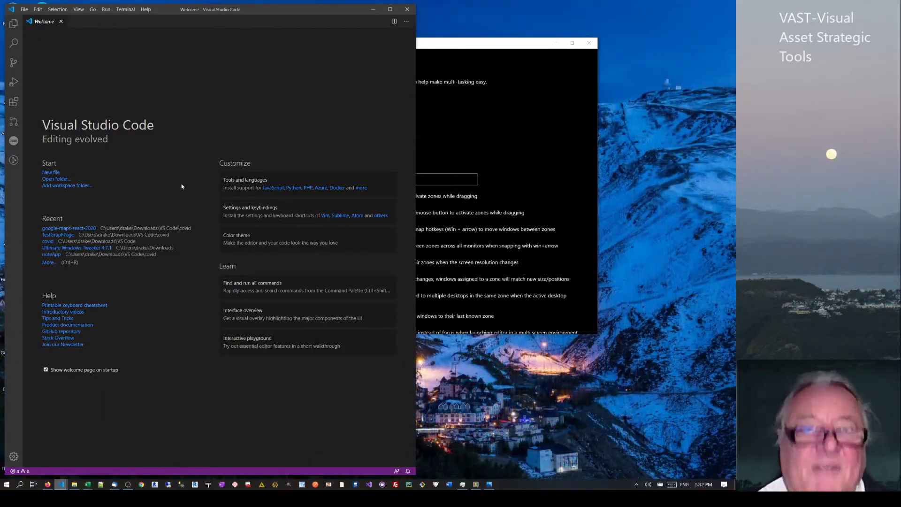
drag(257, 8, 257, 63)
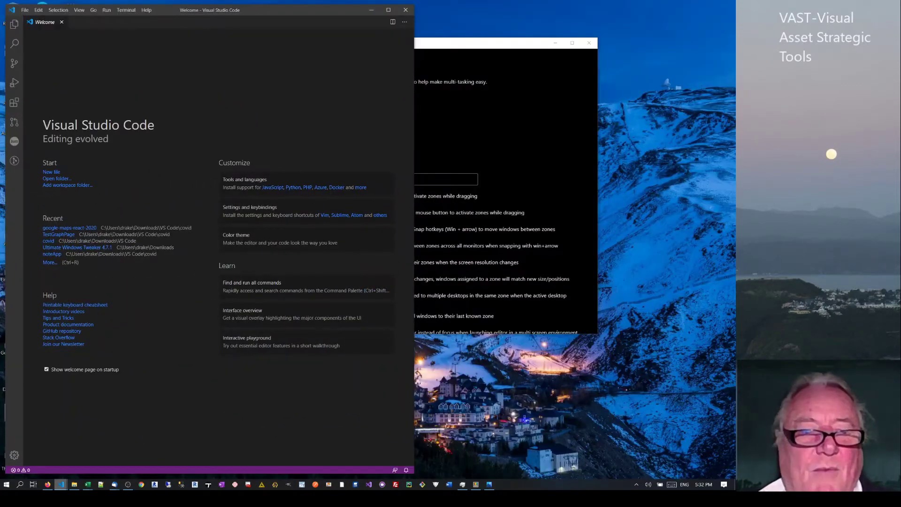
key(alt+Tab)
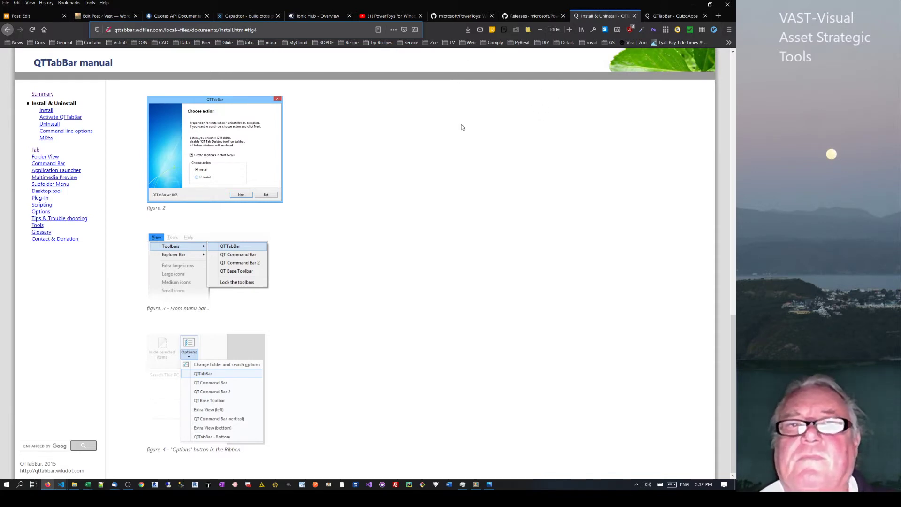
click(489, 484)
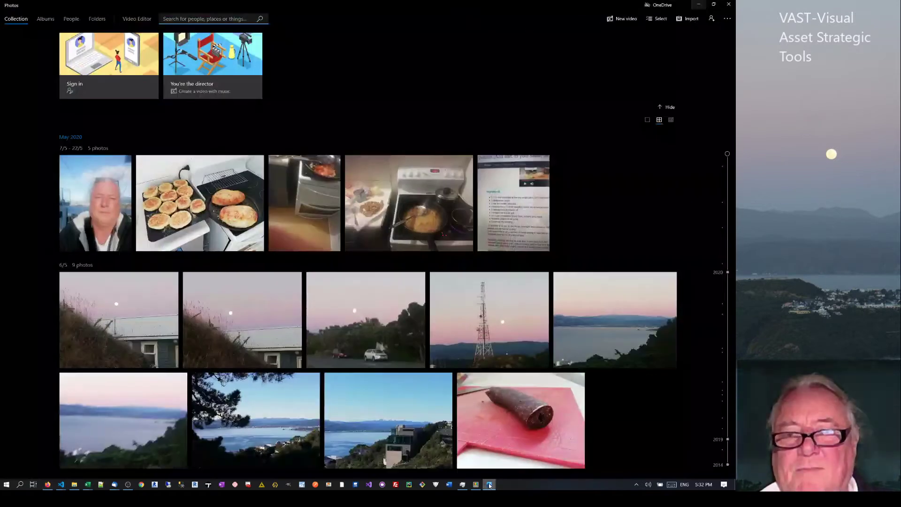
click(490, 484)
double_click(582, 8)
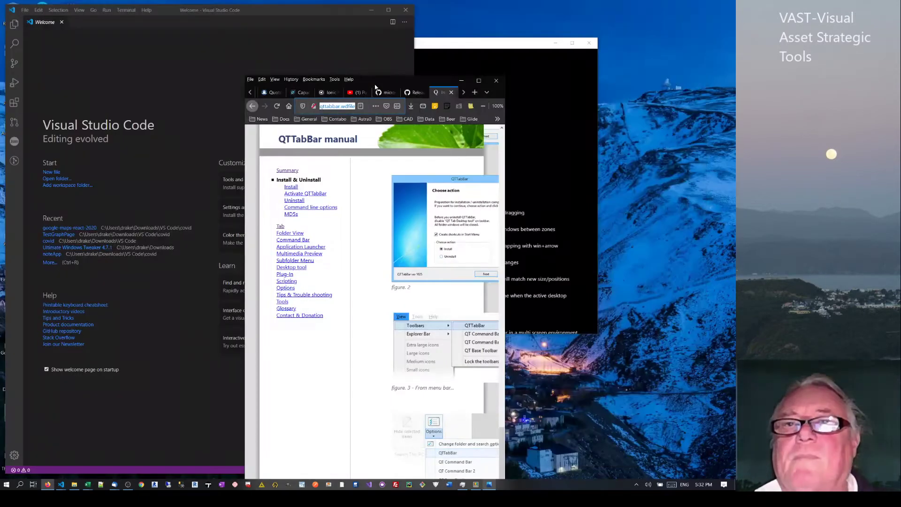
drag(475, 88, 569, 40)
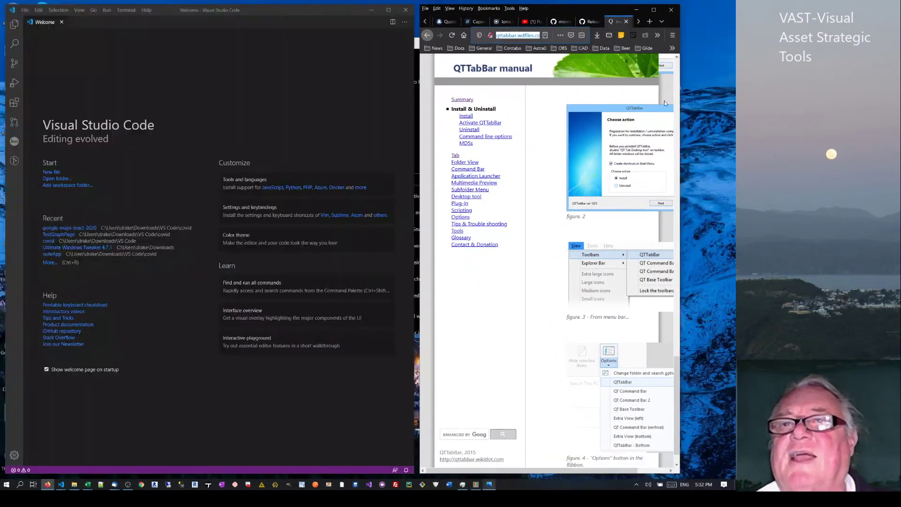
Snap the NZMoH20200503.xlsx Excel workbook into the right-hand zone
click(88, 484)
click(113, 452)
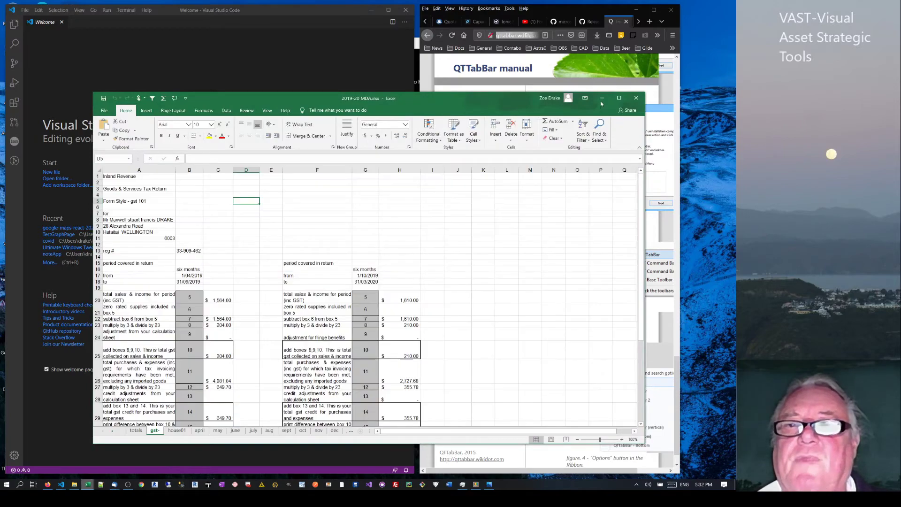
click(601, 99)
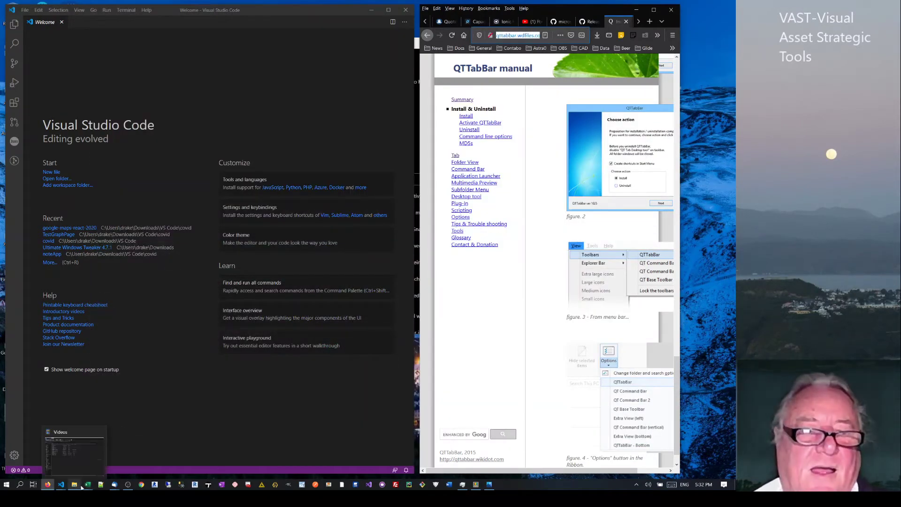
click(88, 484)
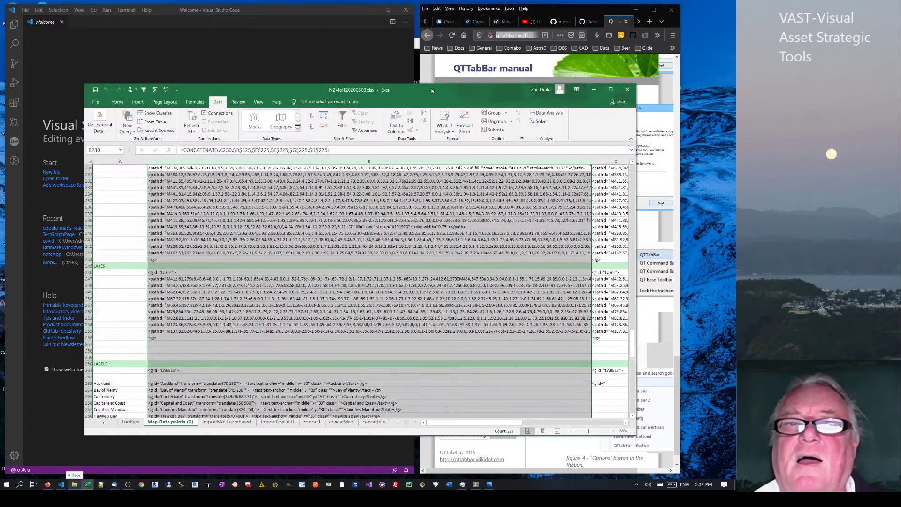
drag(431, 89, 723, 47)
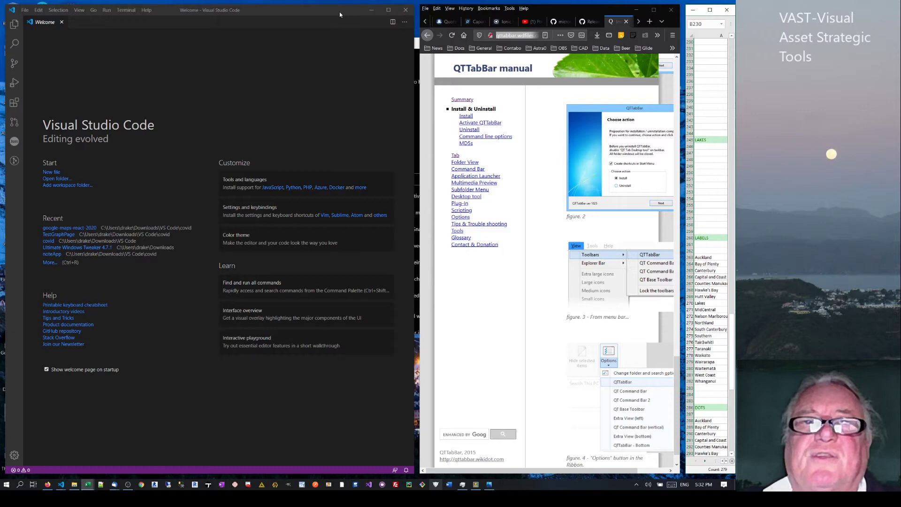
Move VS Code to fill the left half, then minimize all windows
drag(340, 12, 1, 21)
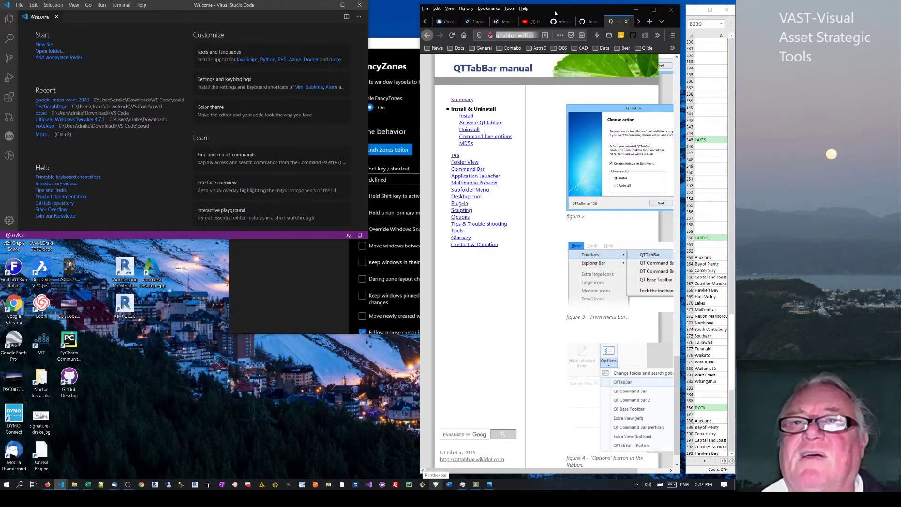
drag(564, 9, 746, 10)
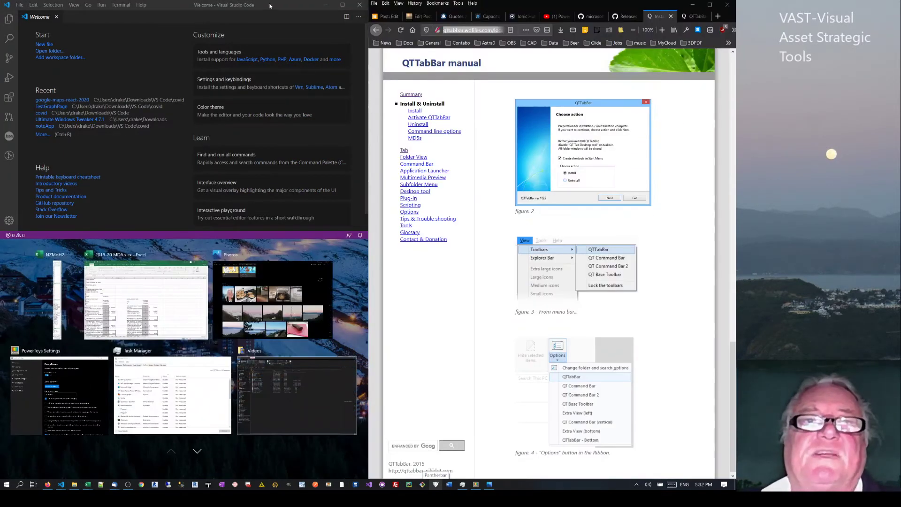
key(super+Down)
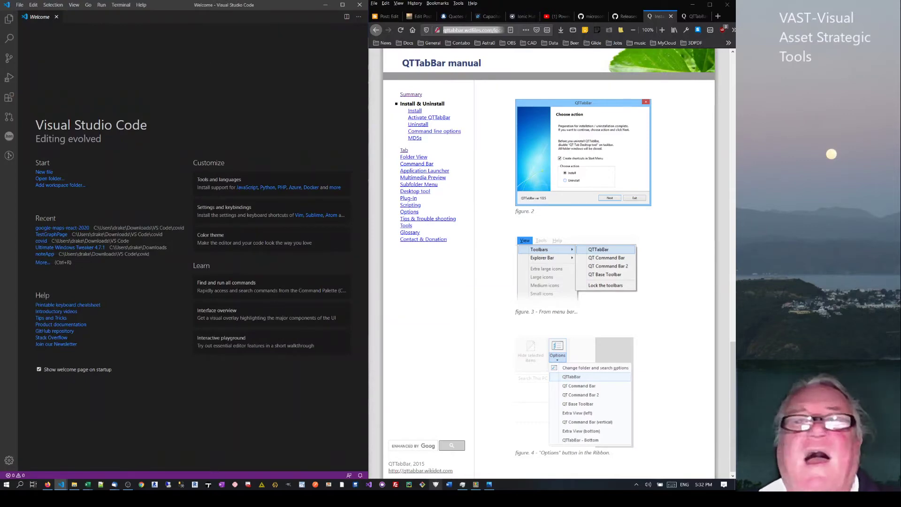
key(super+d)
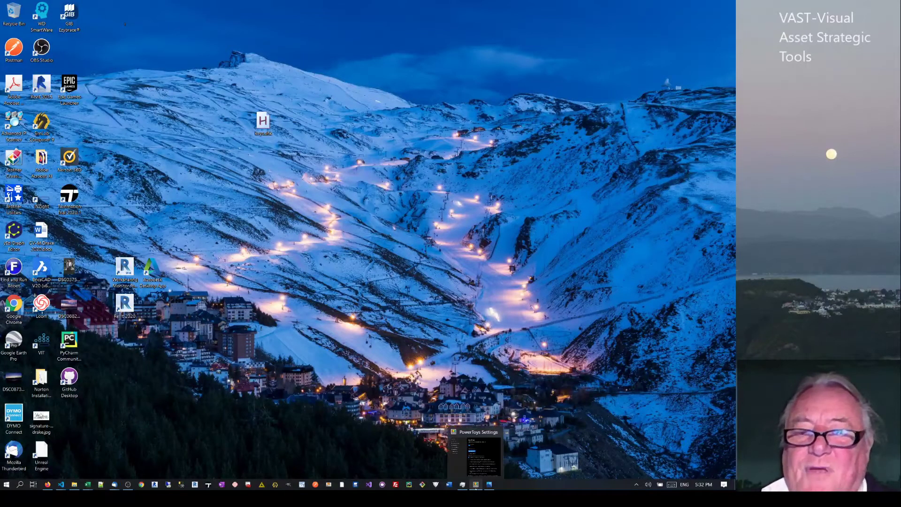
Switch FancyZones off, then view the File Explorer Preview and Image Resizer pages
click(477, 451)
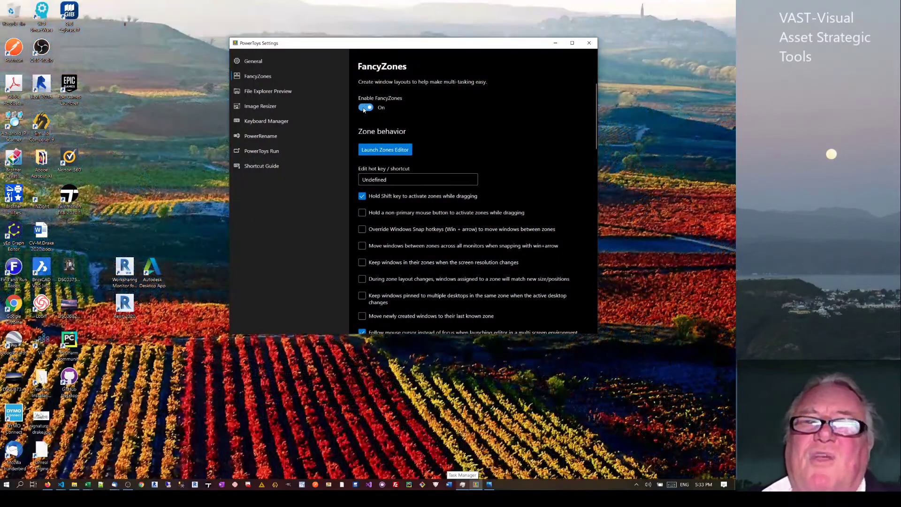
click(365, 108)
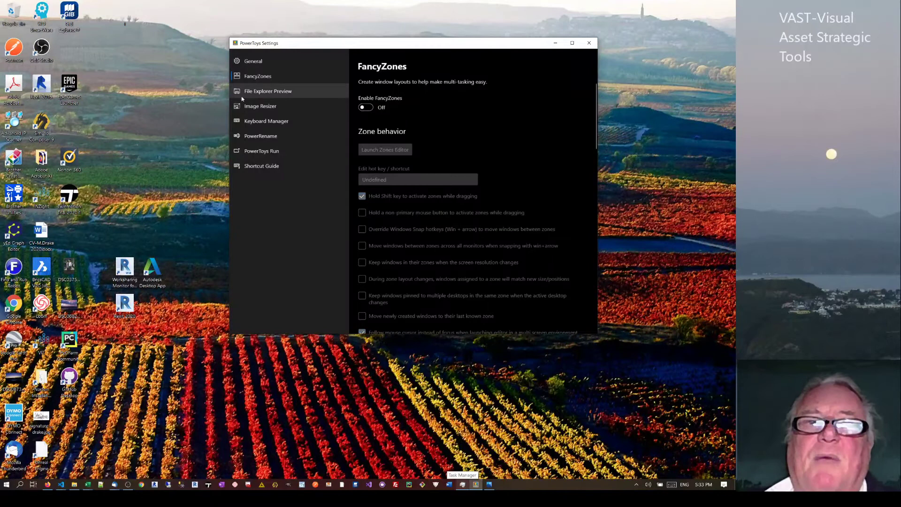
click(259, 91)
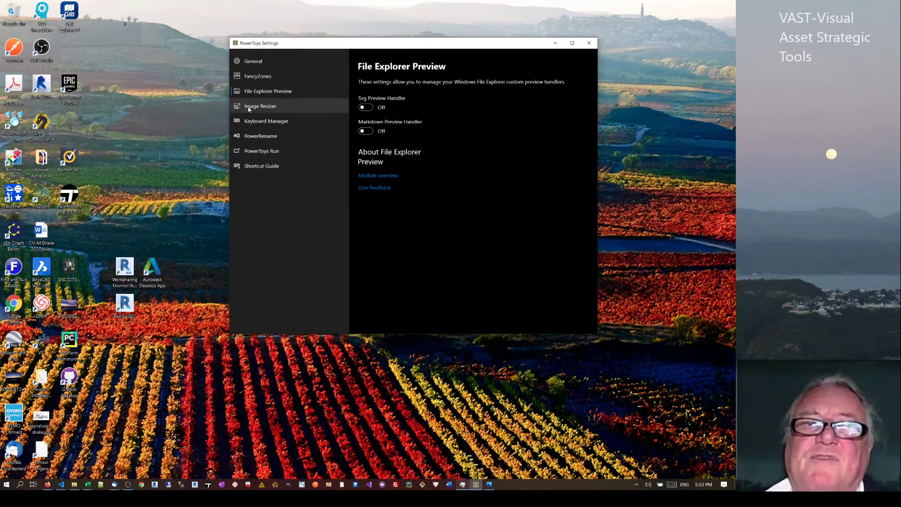
click(246, 106)
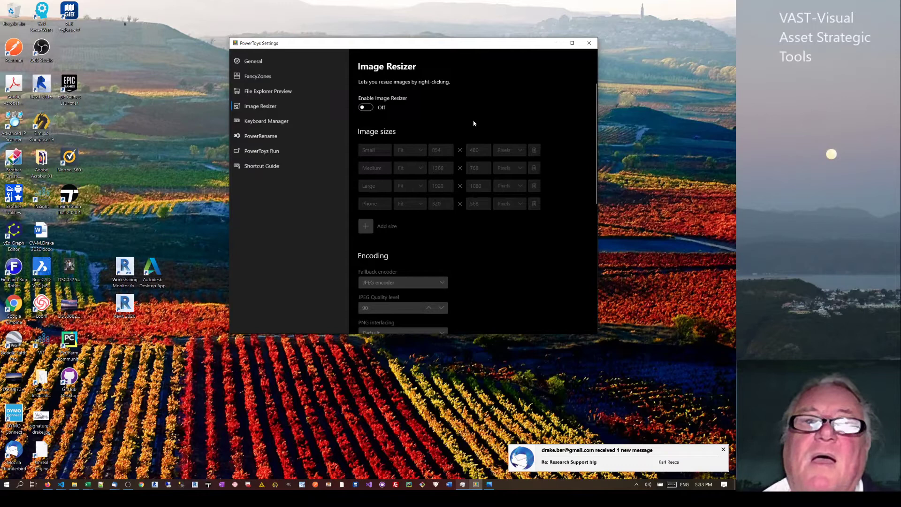
Add a trial row in Keyboard Manager's Remap Keyboard dialog, close it, and disable Keyboard Manager
click(267, 122)
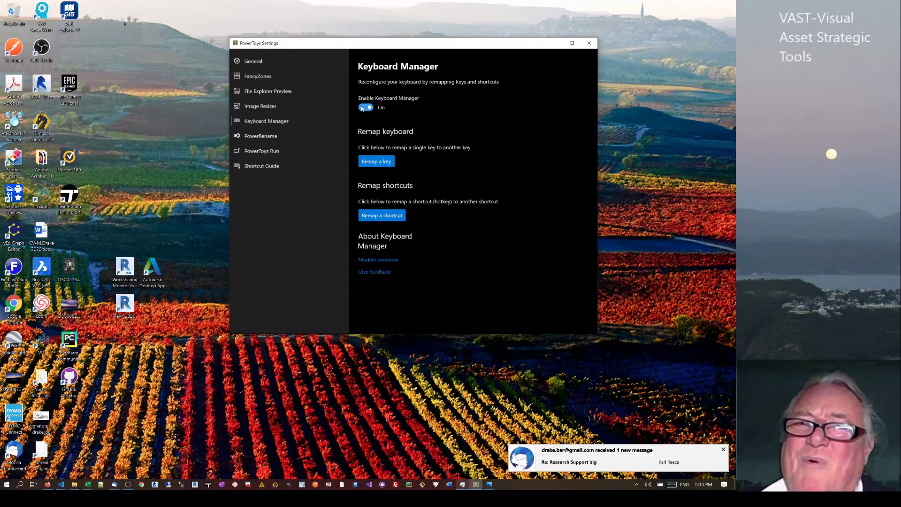
click(375, 163)
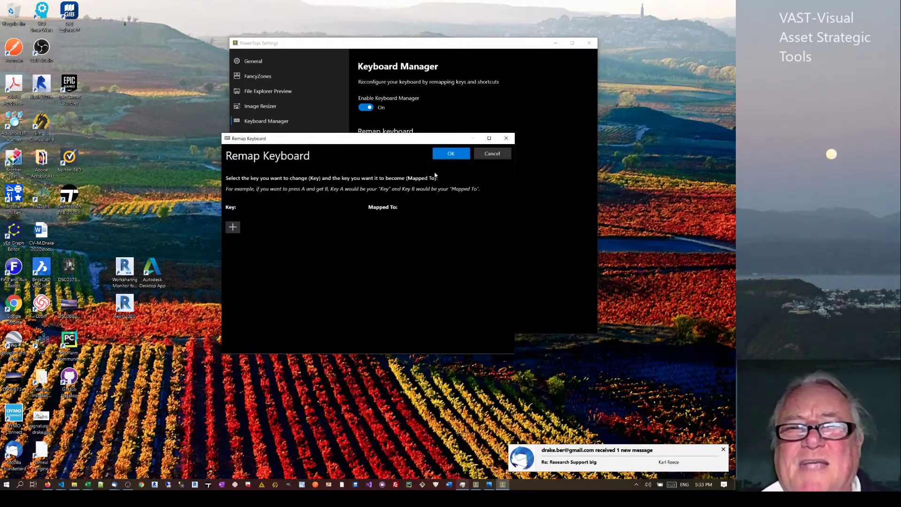
click(233, 228)
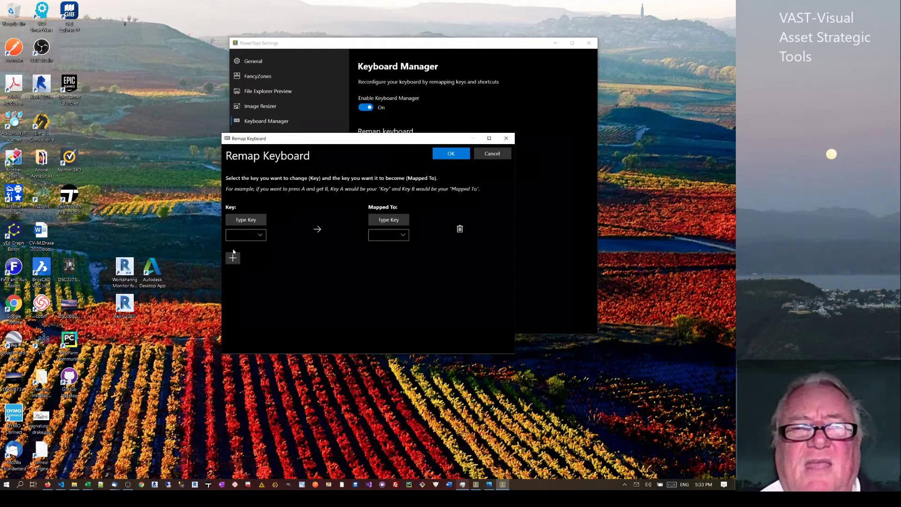
click(507, 139)
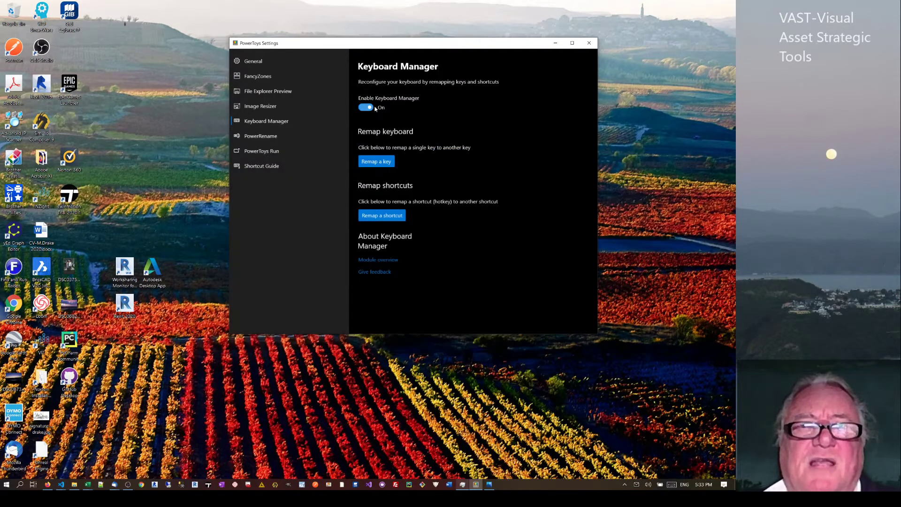
click(365, 108)
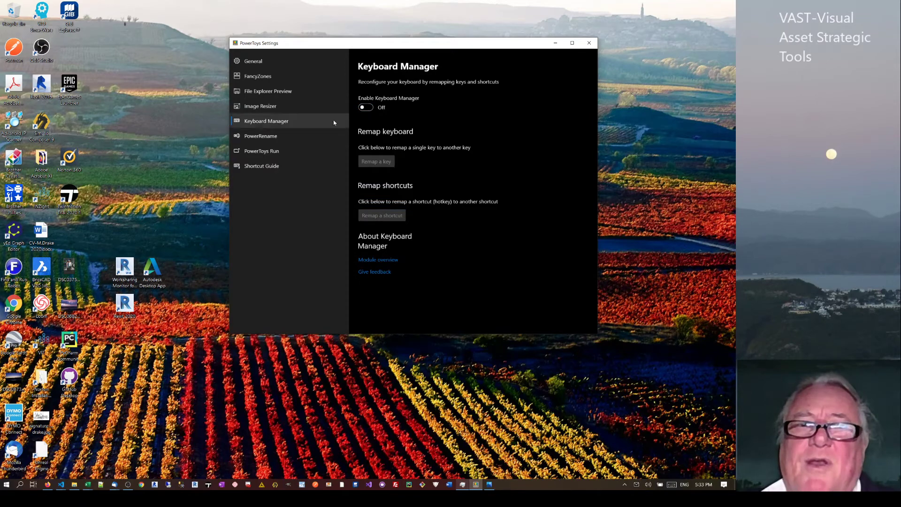
Open the PowerRename page in the PowerToys Settings sidebar
click(257, 137)
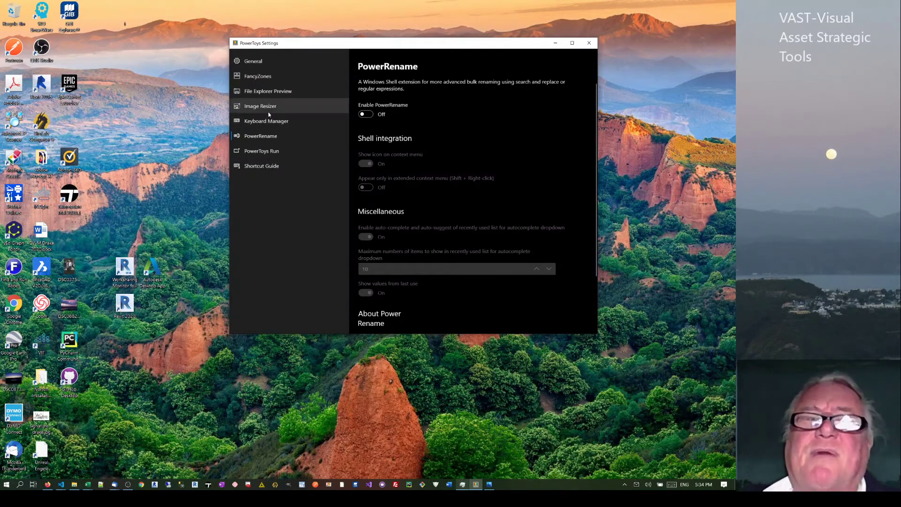
Open the Shortcut Guide page and use the Windows key to show, then dismiss, its overlay
click(252, 152)
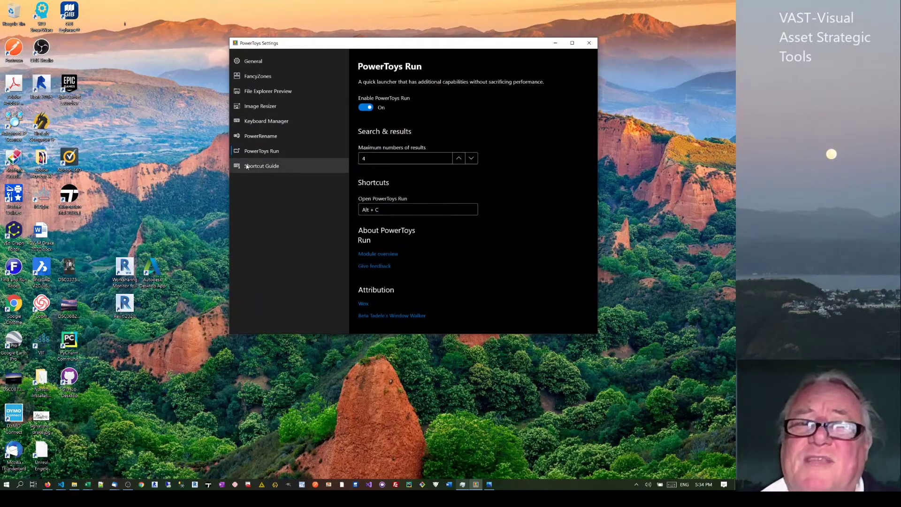
click(257, 166)
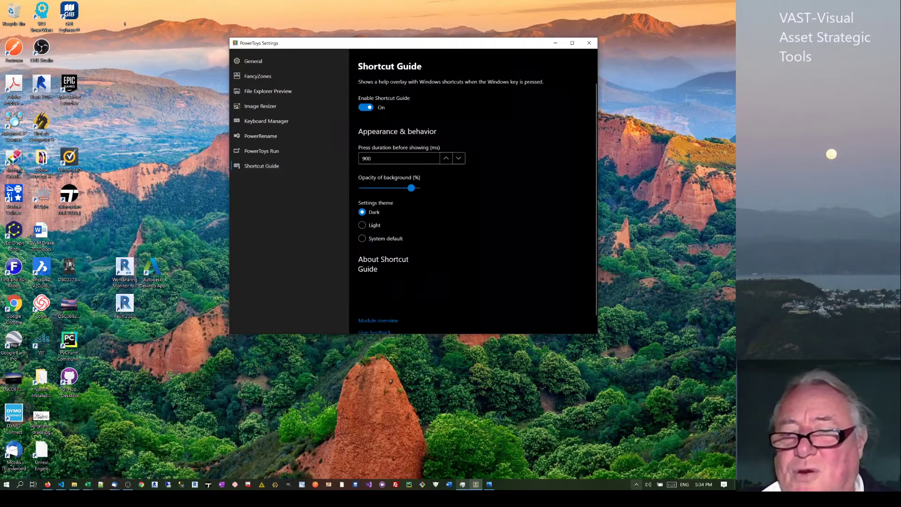
click(636, 485)
click(464, 415)
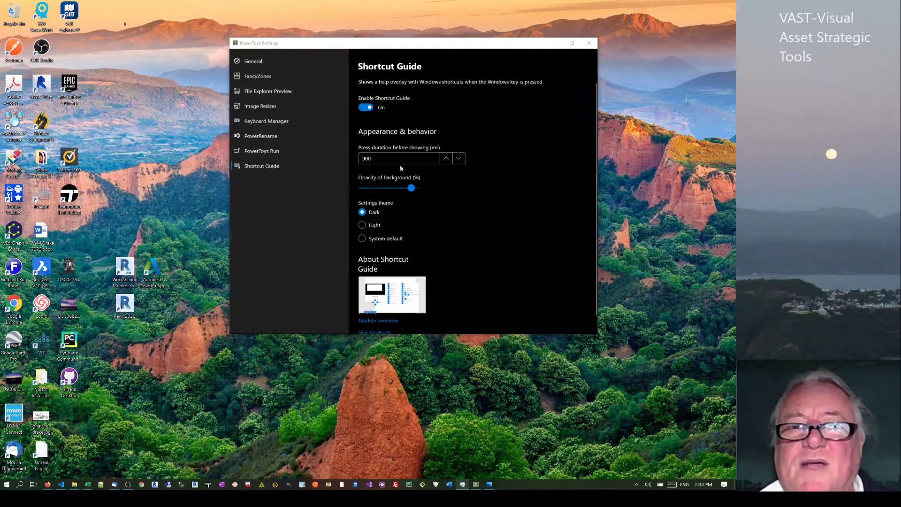
key(super)
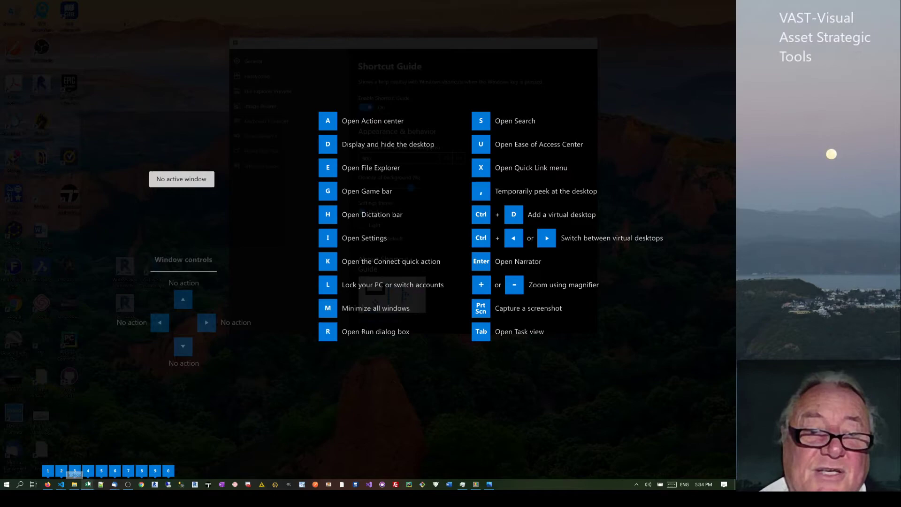
key(super)
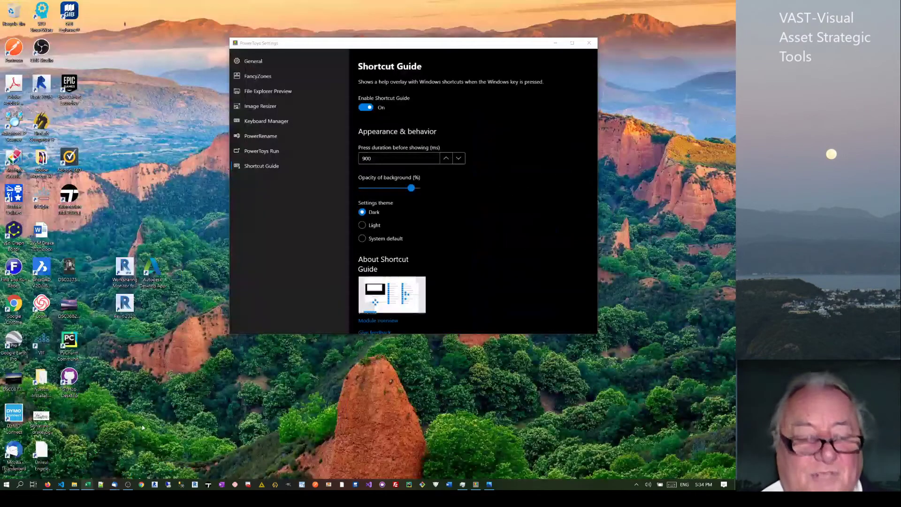
Cycle through Excel, Firefox and Photos, close Photos, then bring PowerToys Settings back in front
click(88, 484)
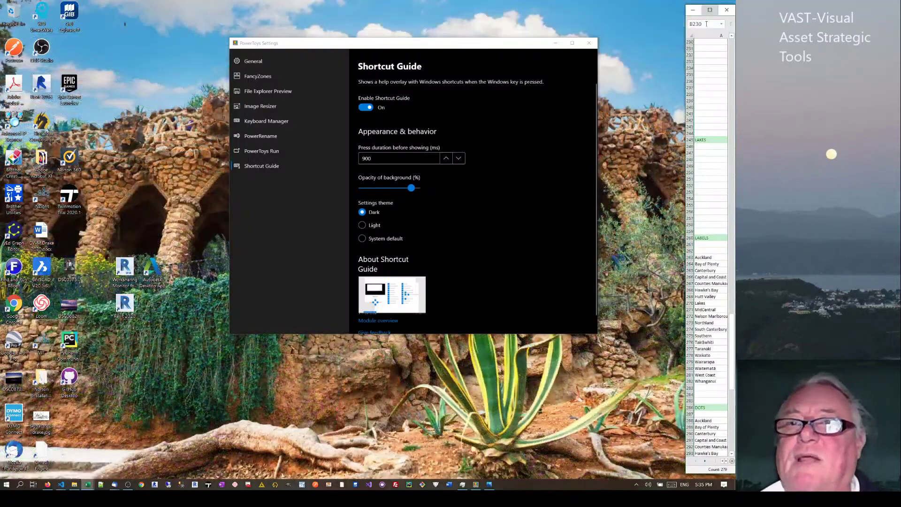
key(alt+Tab)
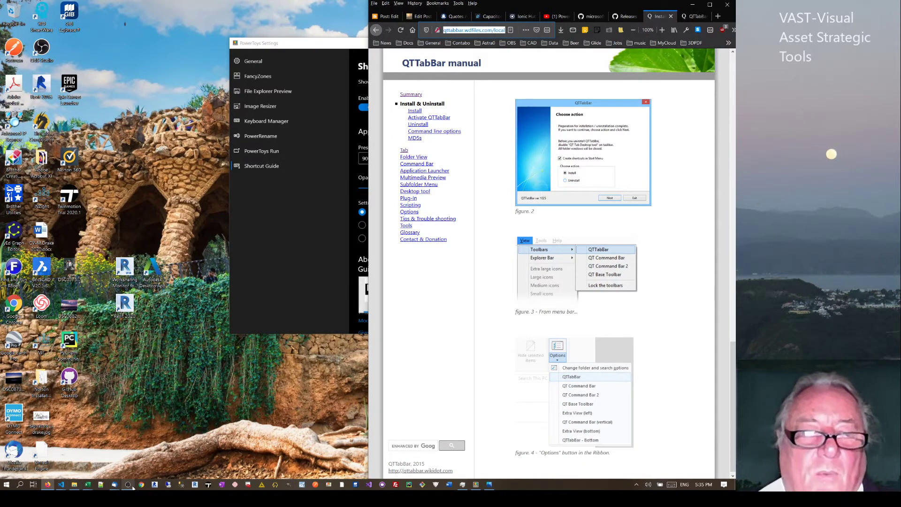
click(75, 484)
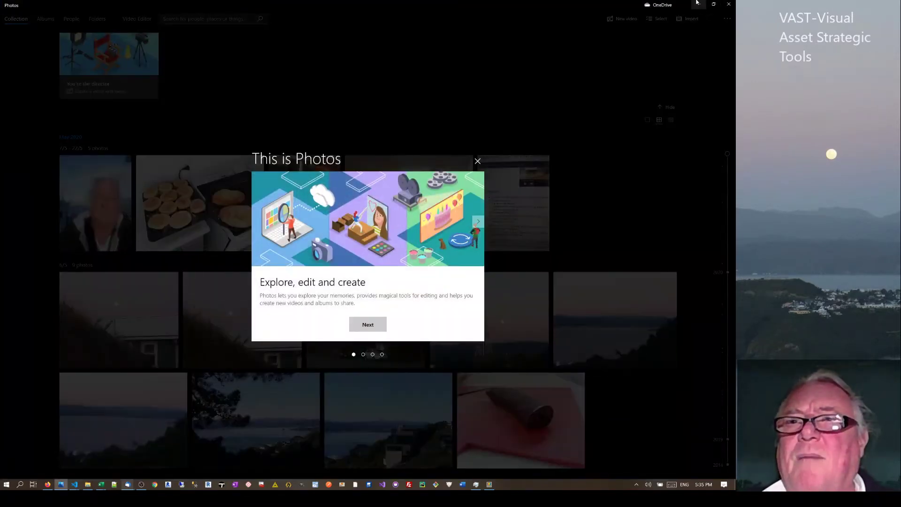
click(698, 3)
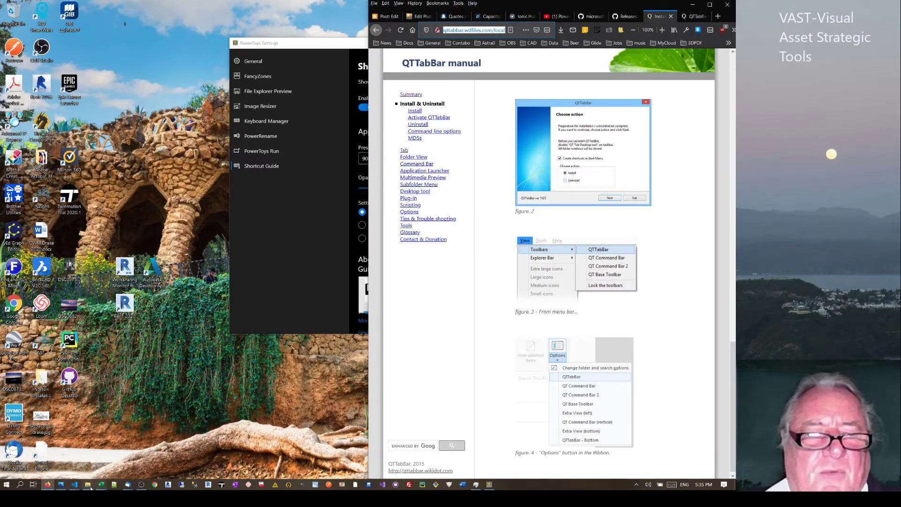
click(323, 45)
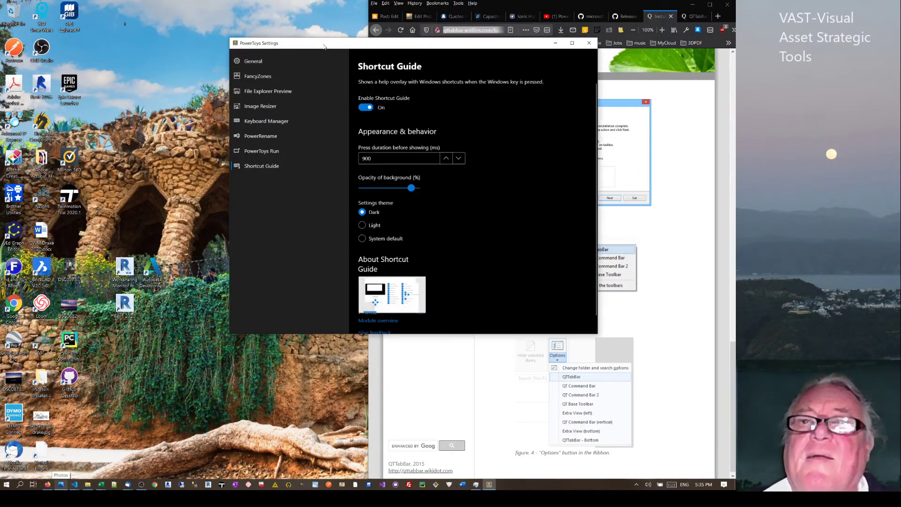
On the PowerToys Run page, launch Notepad++ from Alt+C with a 'note' search, then close it
click(254, 151)
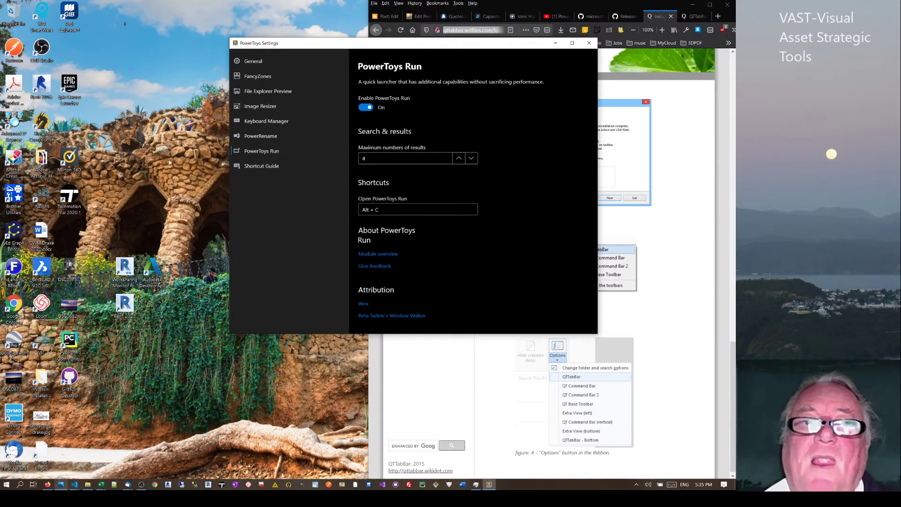
click(150, 156)
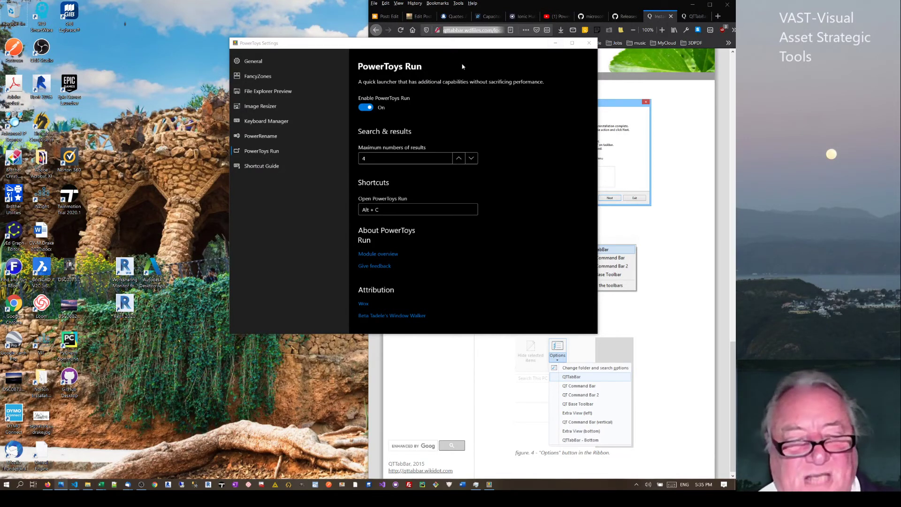
key(alt+c)
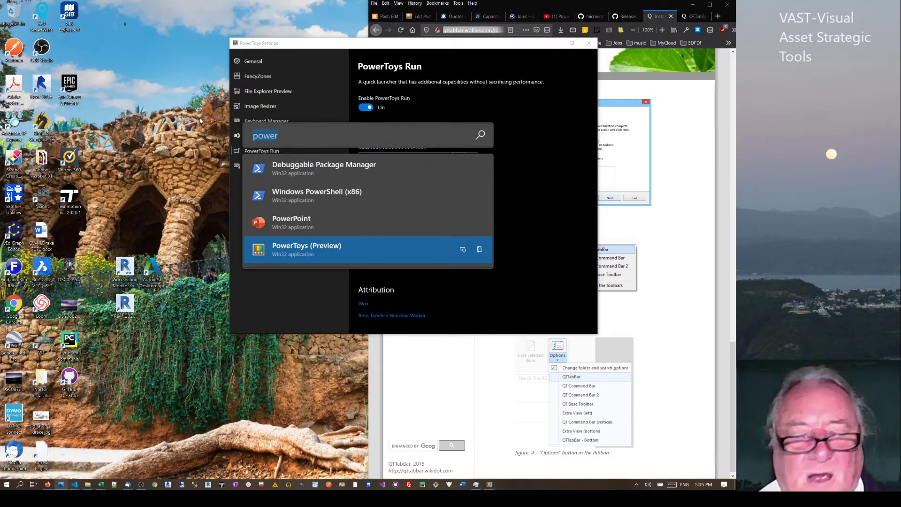
text(note)
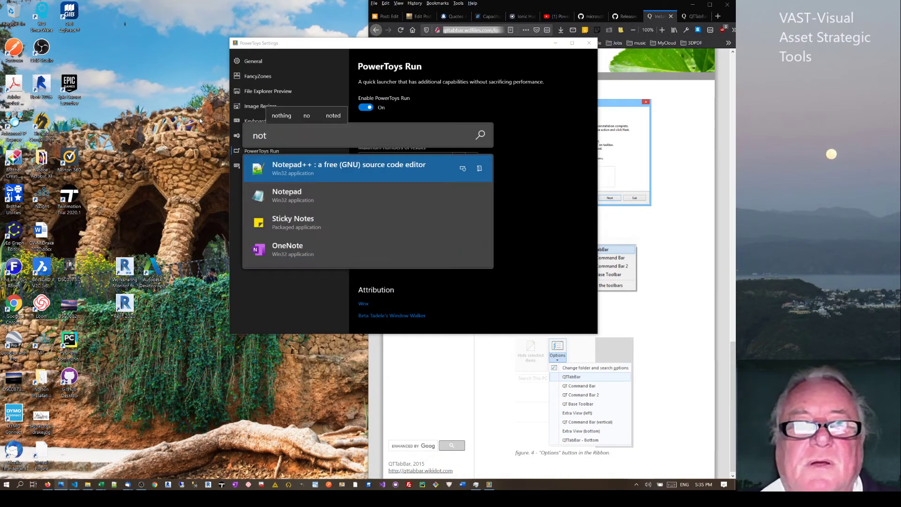
click(353, 172)
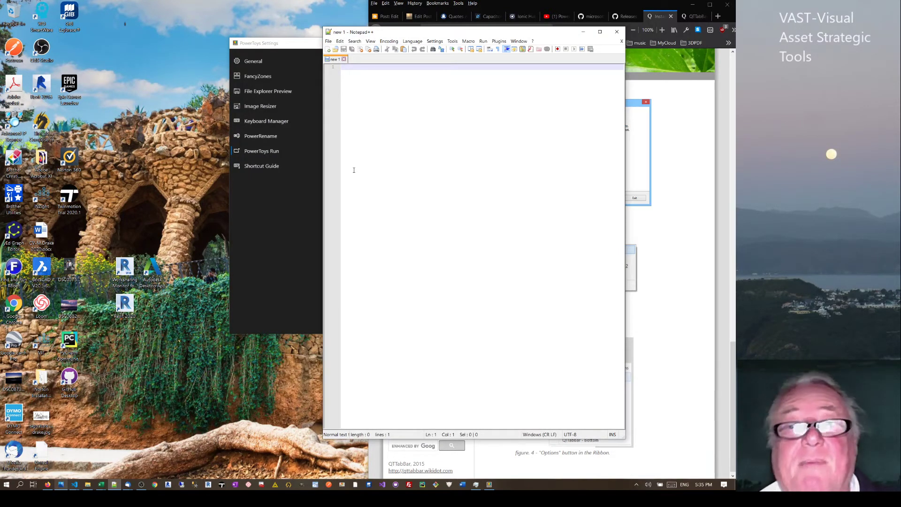
click(615, 32)
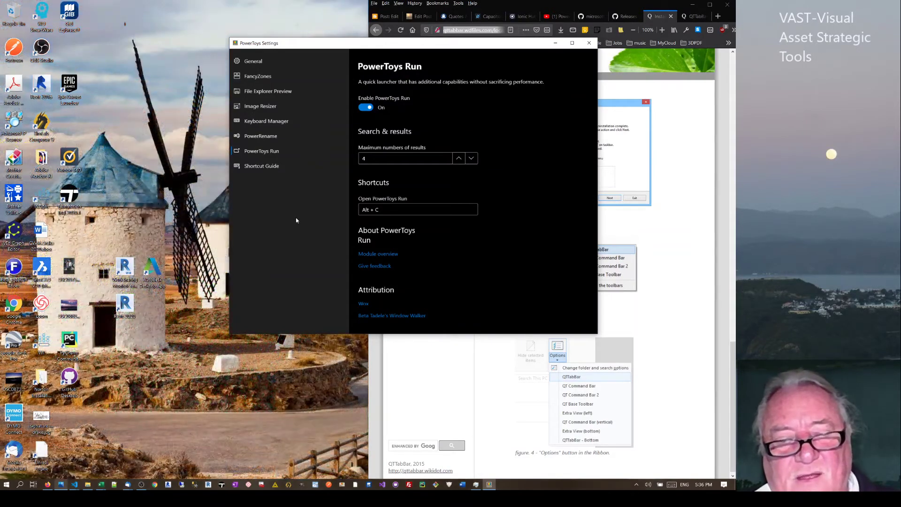
Launch CopyTexty Basic via a 'cop' search, dismiss its already-running notice, and minimize Settings
key(alt+c)
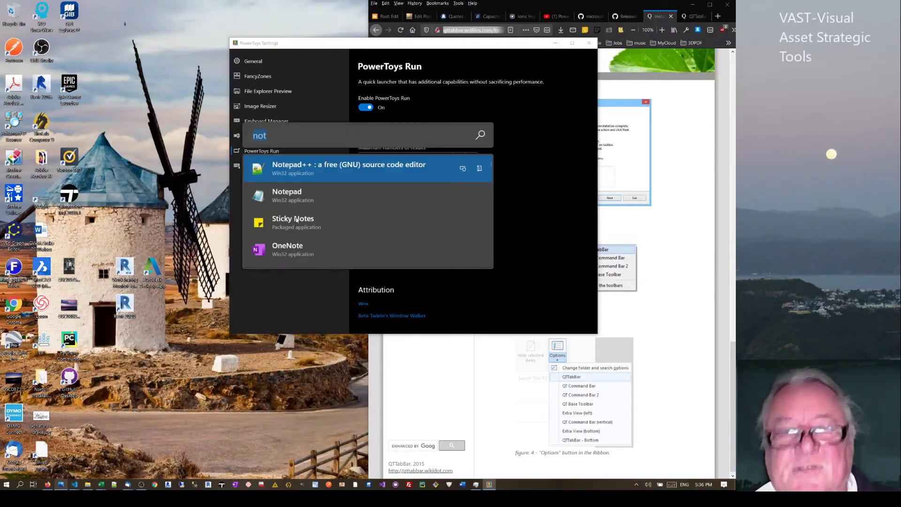
text(cop)
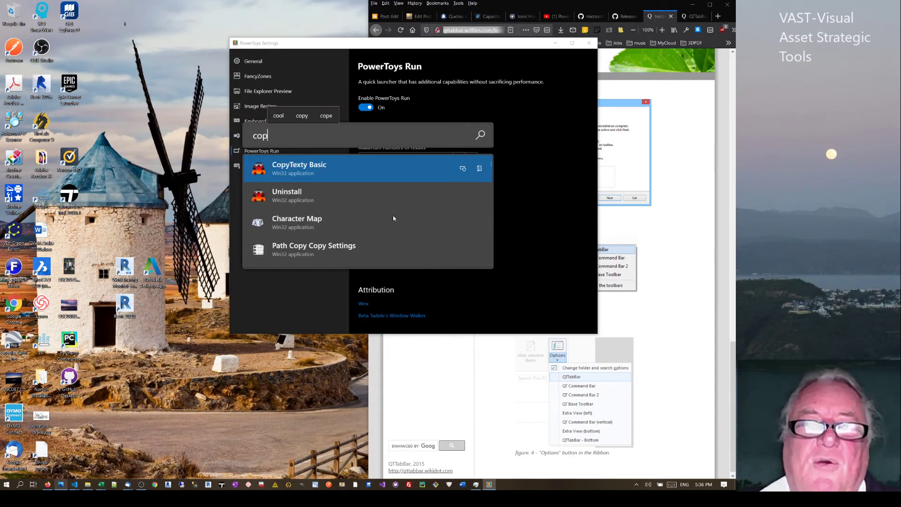
click(321, 174)
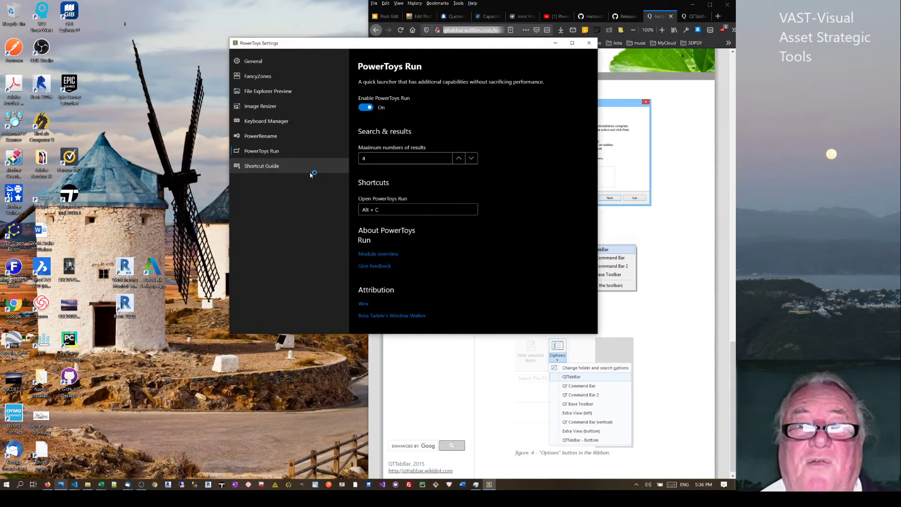
click(409, 271)
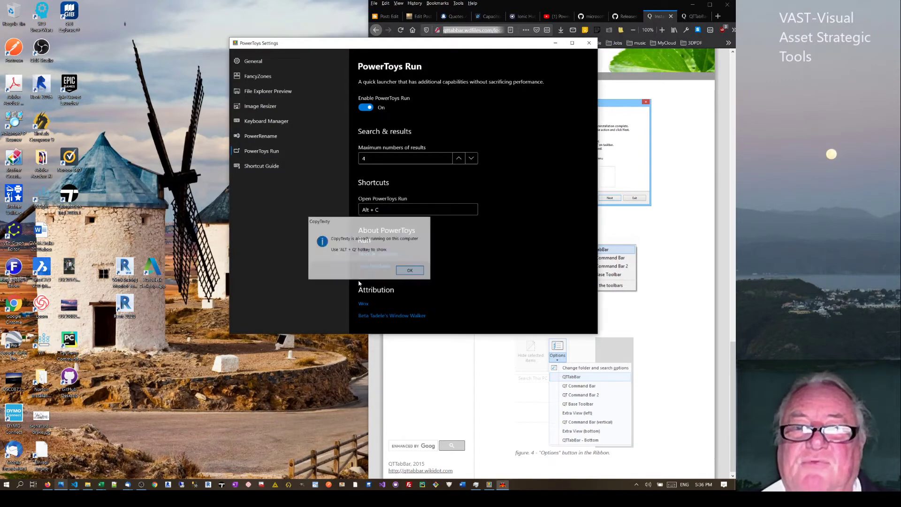
click(556, 44)
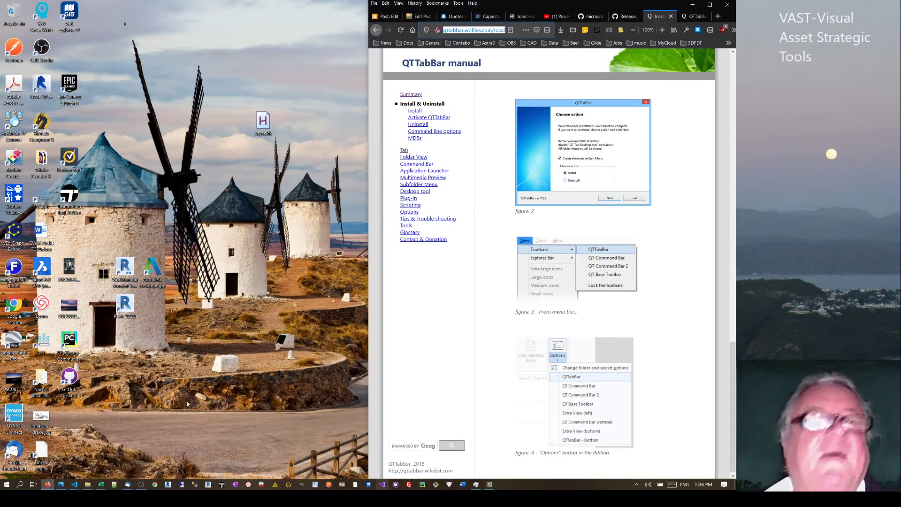
Minimize Firefox and Excel, then maximize Firefox on the 'QTTabBar - QuizoApps' tab
click(692, 5)
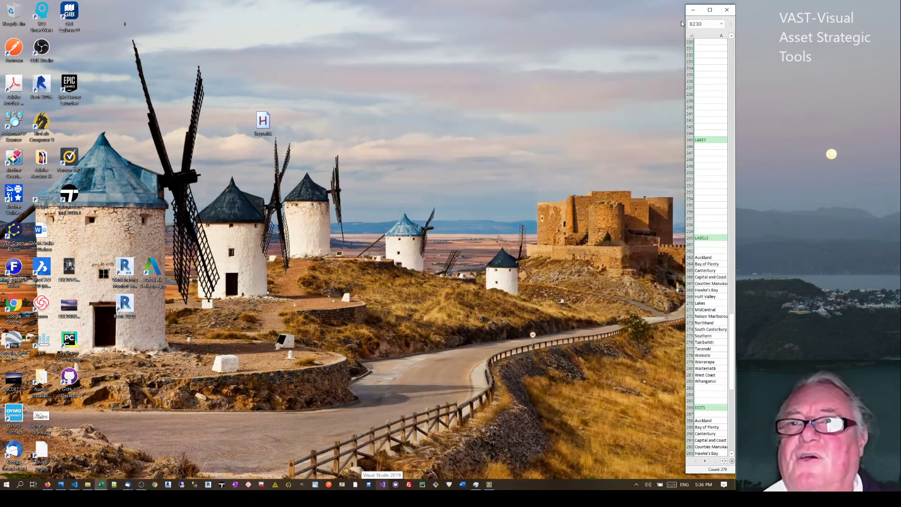
click(712, 11)
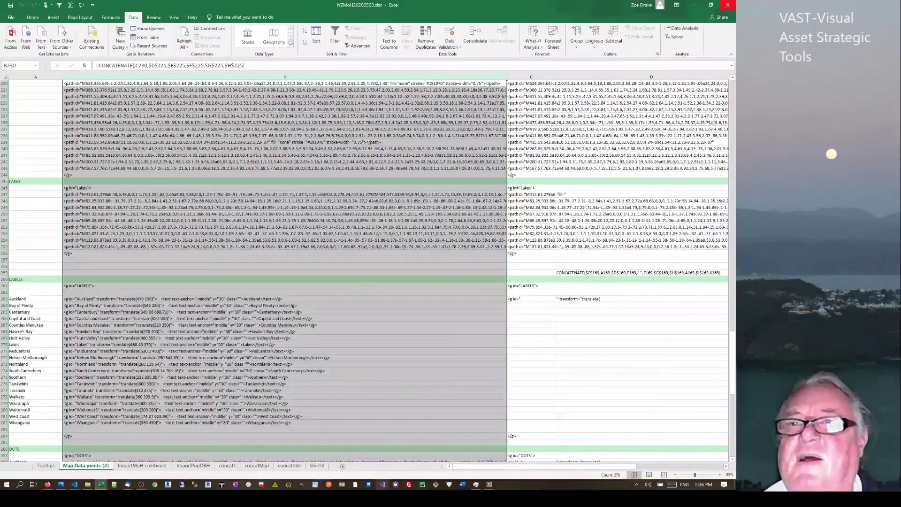
click(694, 6)
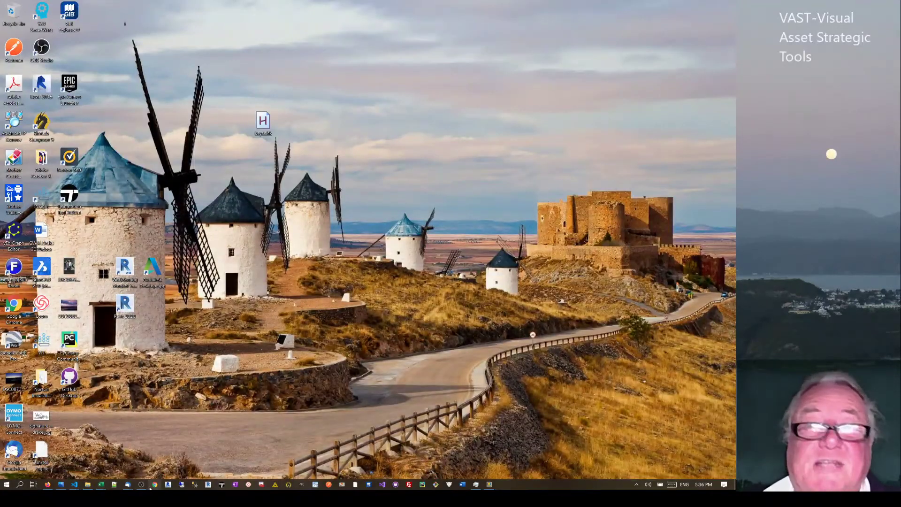
click(47, 484)
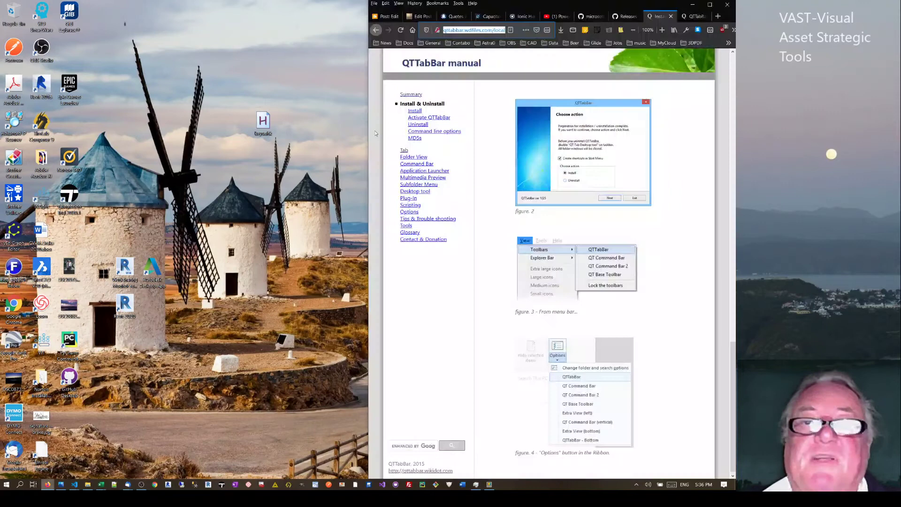
click(709, 5)
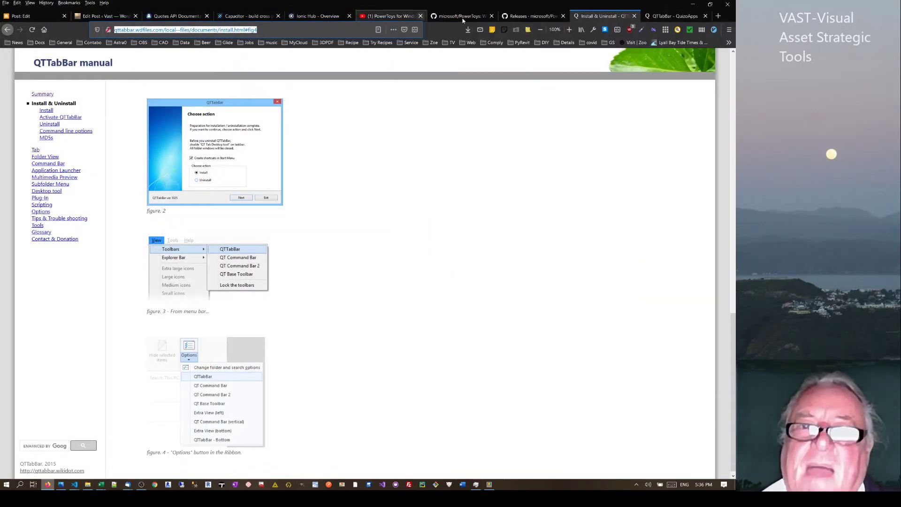
click(642, 17)
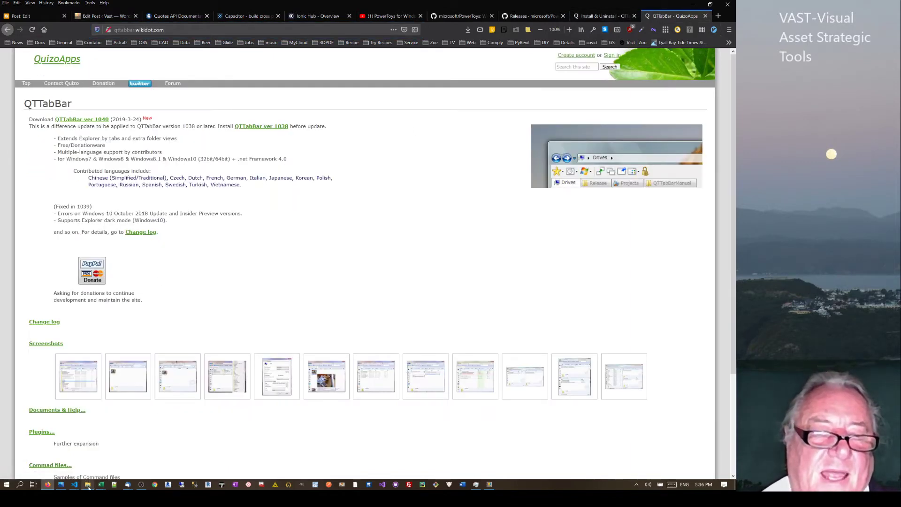
Bring the Videos Explorer window forward and enable QTTabBar from the View > Options list
click(88, 485)
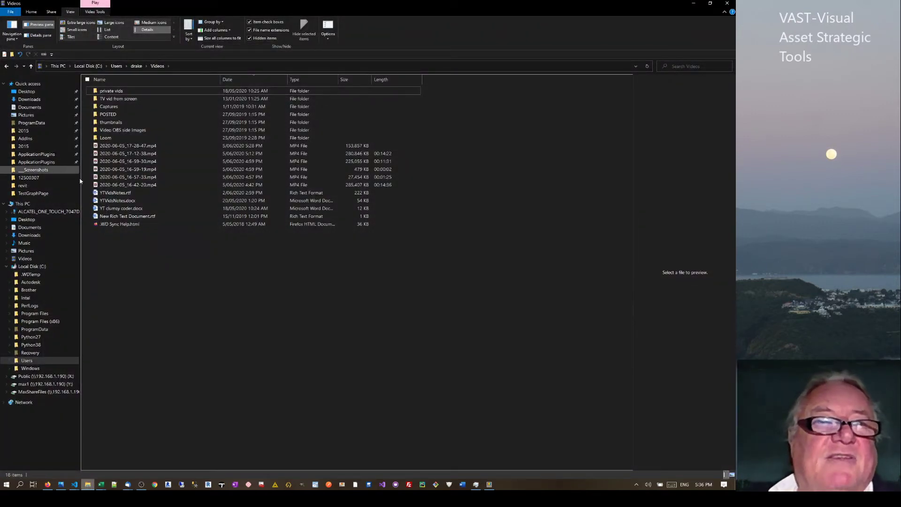
click(88, 486)
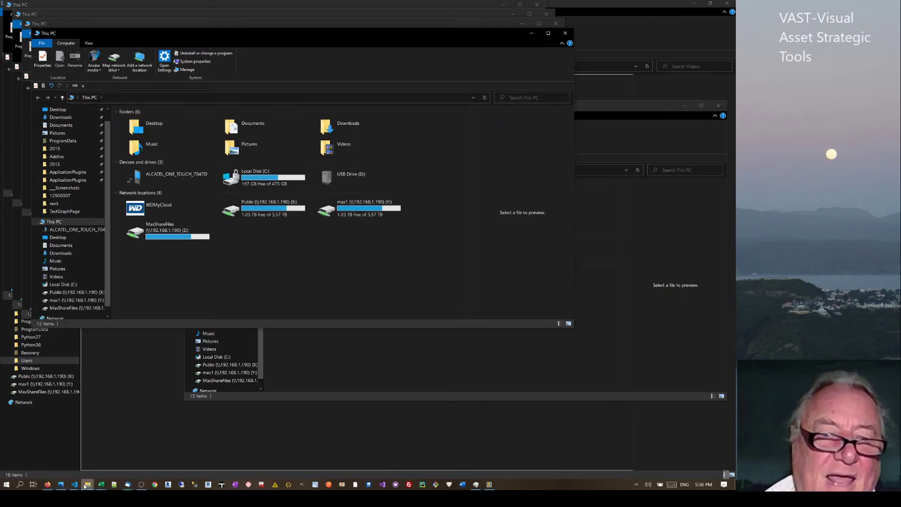
mouse_move(88, 484)
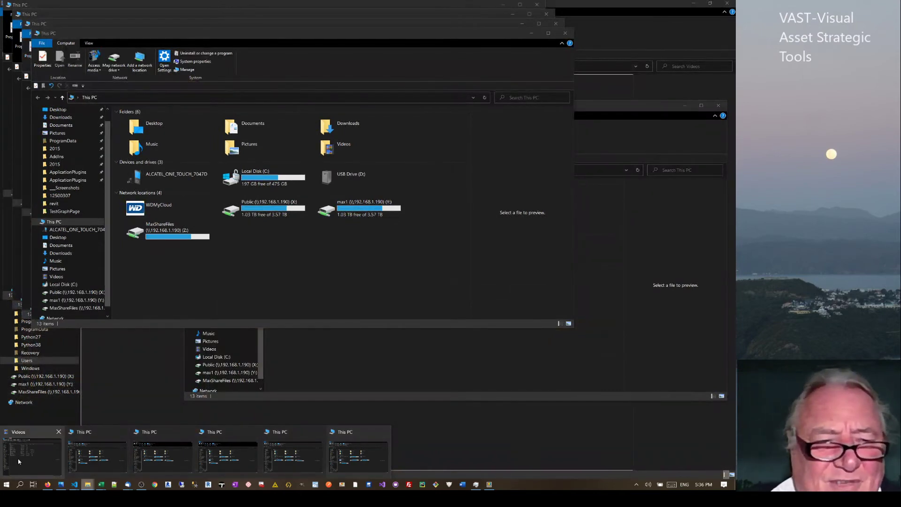
click(17, 458)
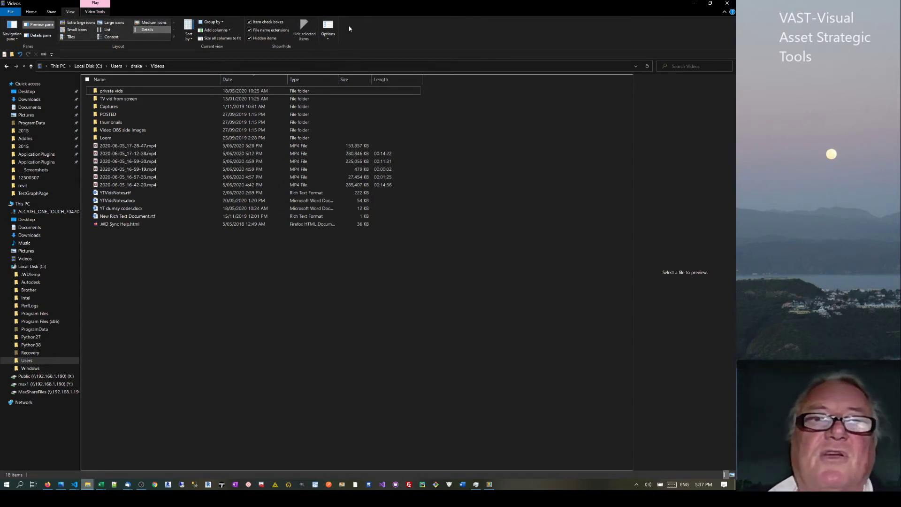
click(327, 40)
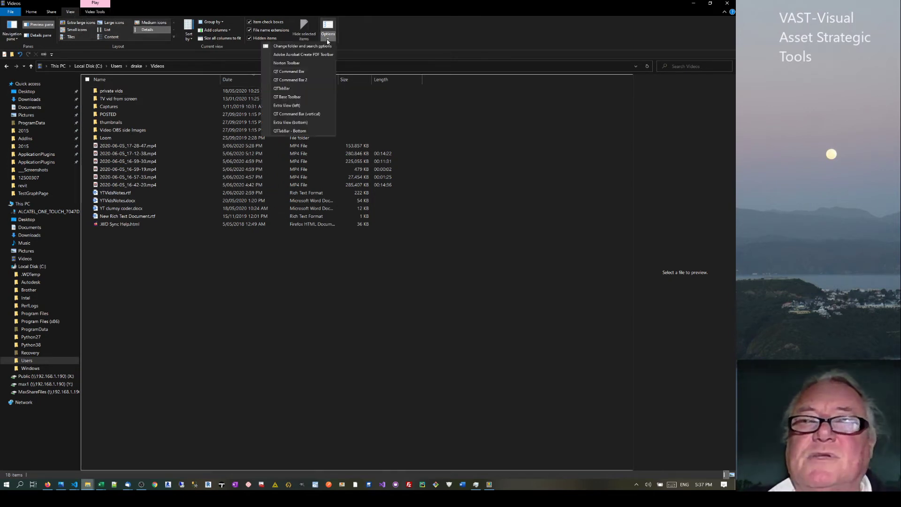
click(270, 88)
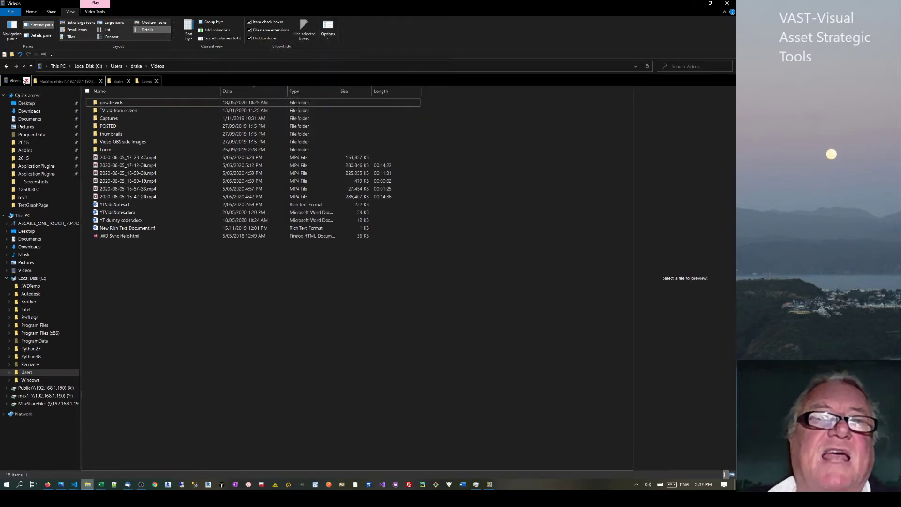
Duplicate the Corvid tab, refresh the network share listing, and close the user folder tab
click(143, 81)
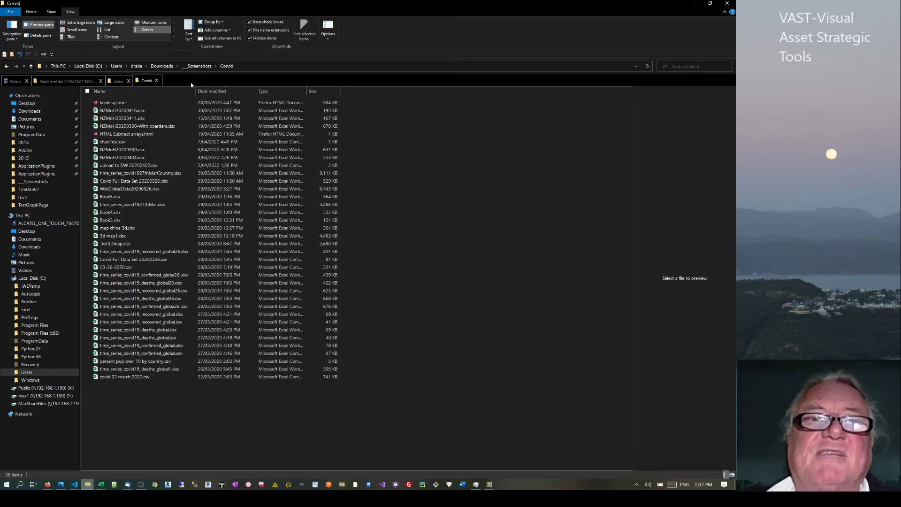
drag(147, 84, 192, 84)
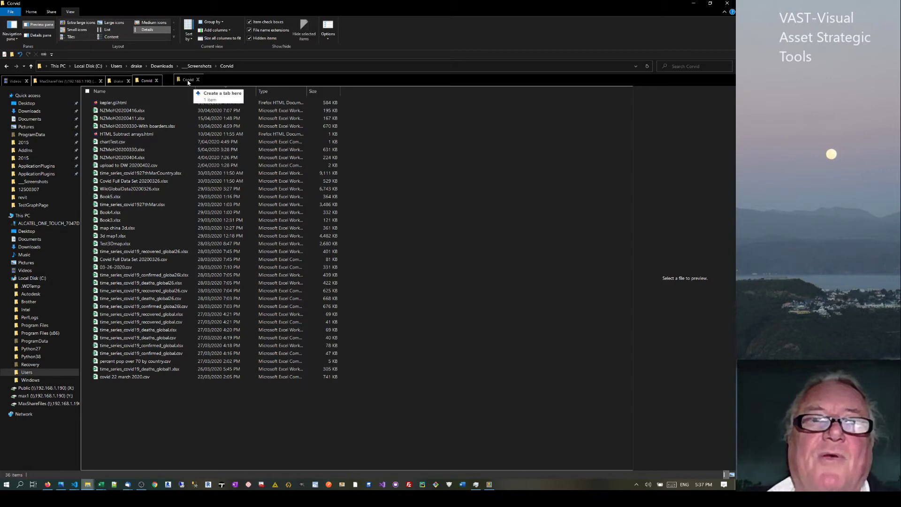
click(118, 81)
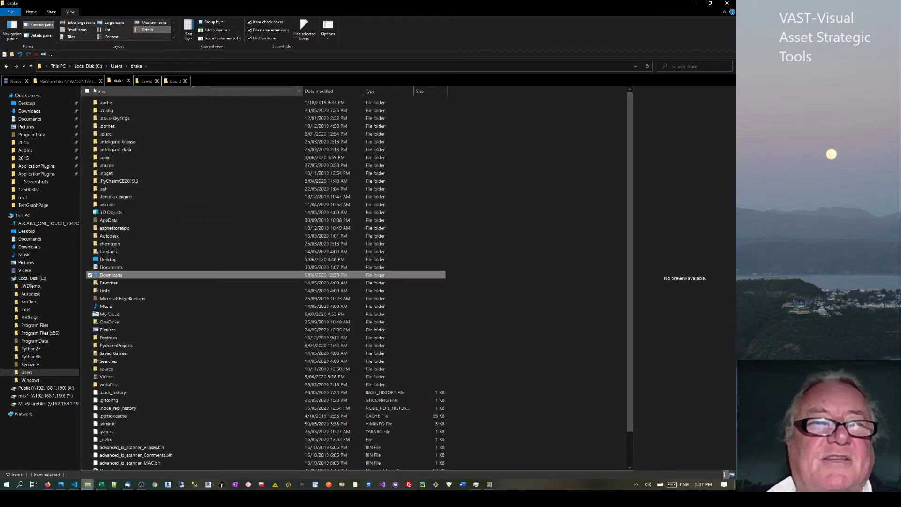
click(72, 81)
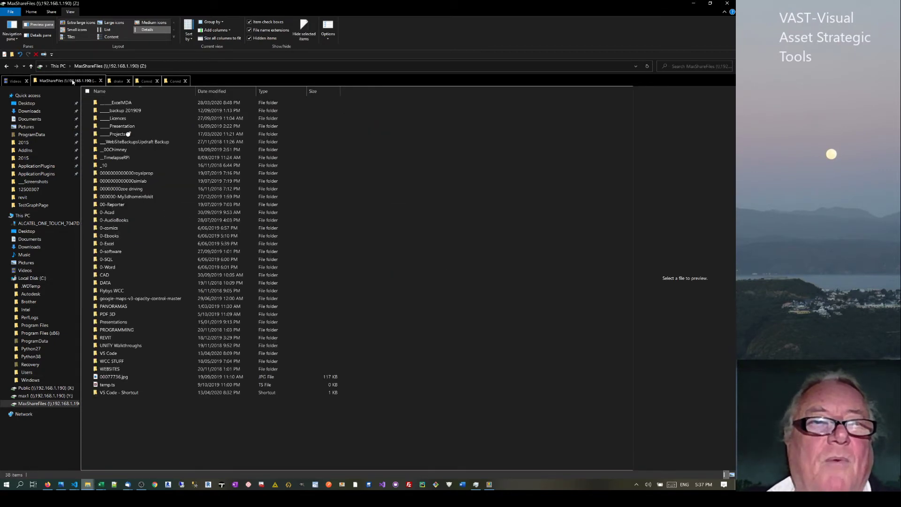
right_click(405, 179)
click(447, 157)
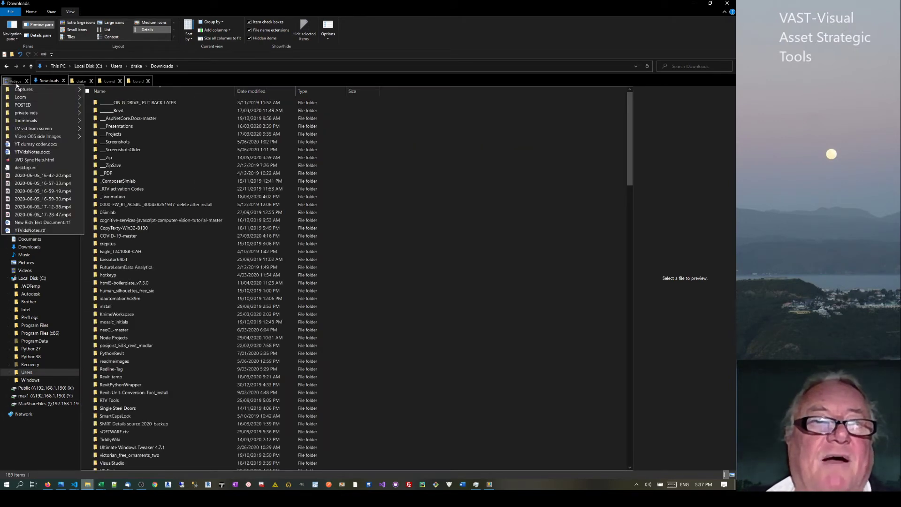
click(91, 81)
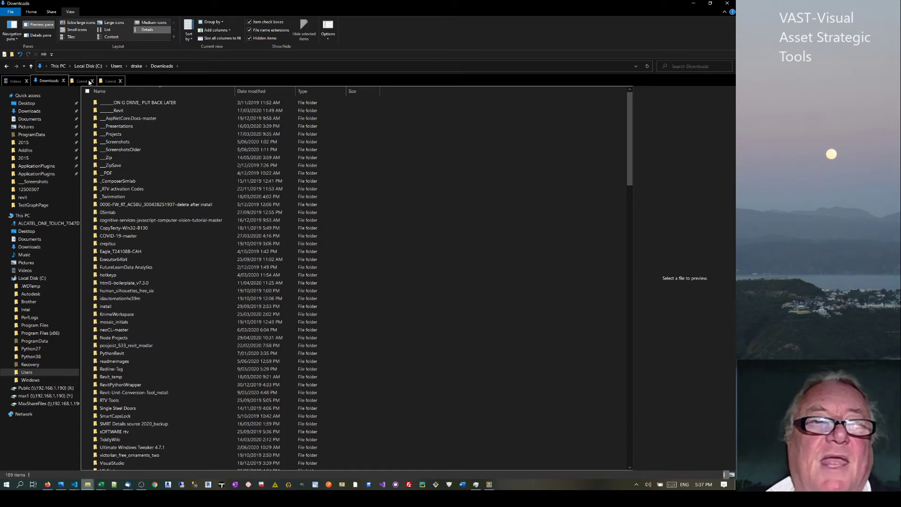
click(85, 82)
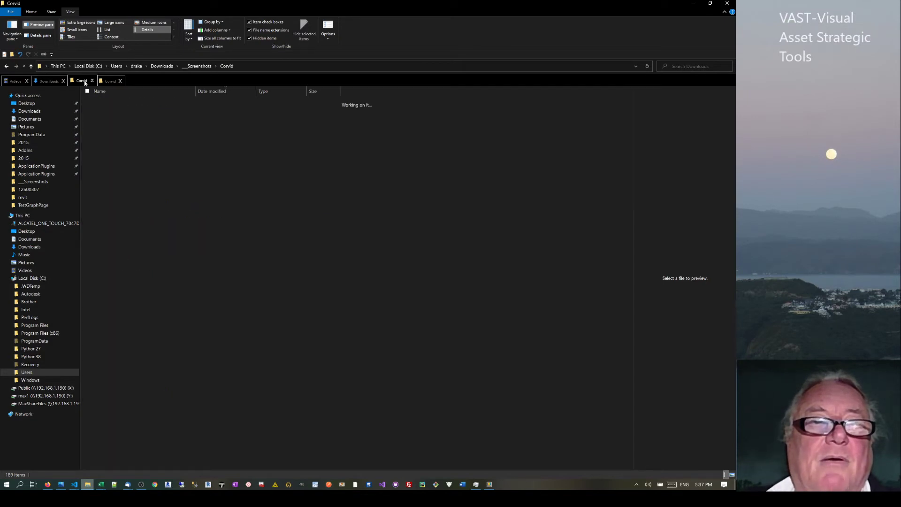
Open __Screenshots > 000 > 12600314 via Quick Access Popup, preview DSC08737.JPG, then return to Videos
middle_click(431, 177)
click(462, 143)
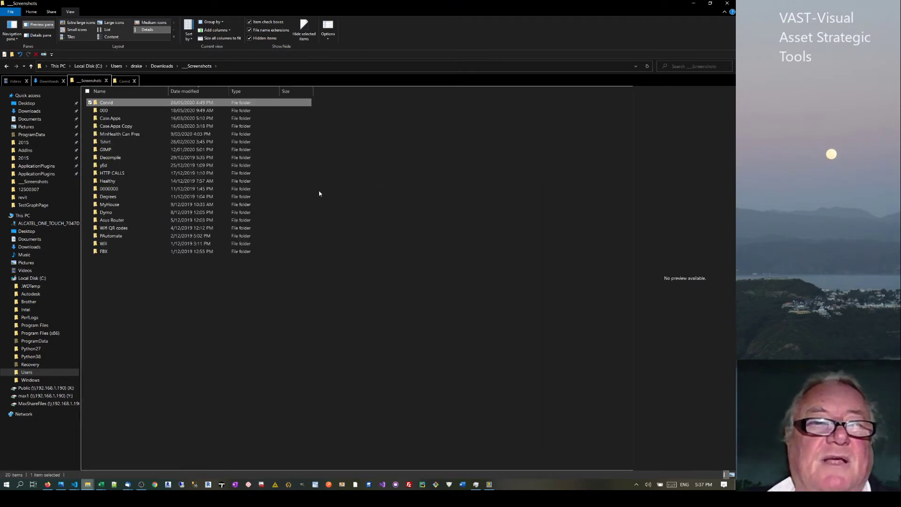
double_click(105, 112)
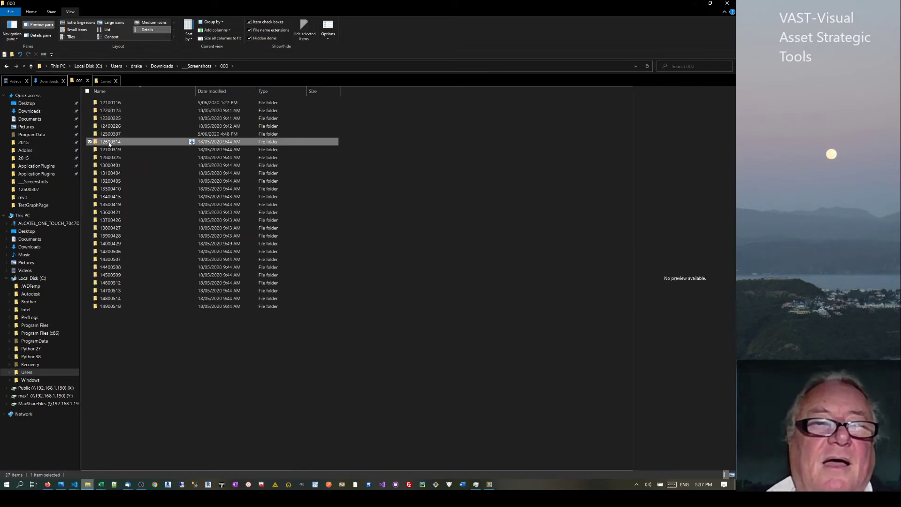
double_click(108, 142)
click(158, 123)
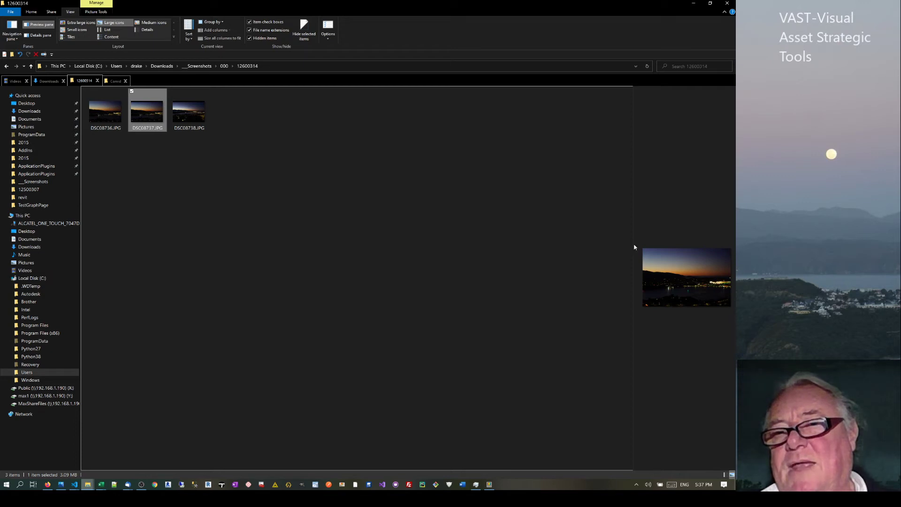
drag(629, 243, 620, 227)
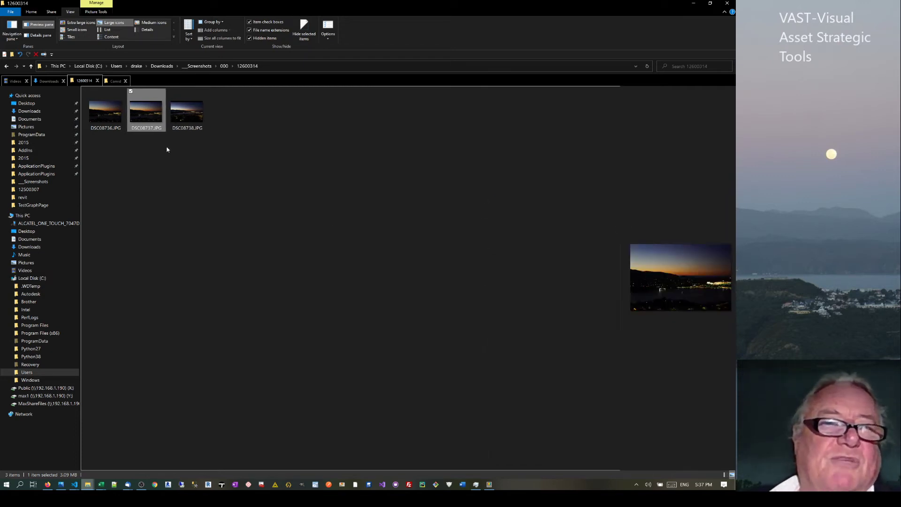
mouse_move(149, 124)
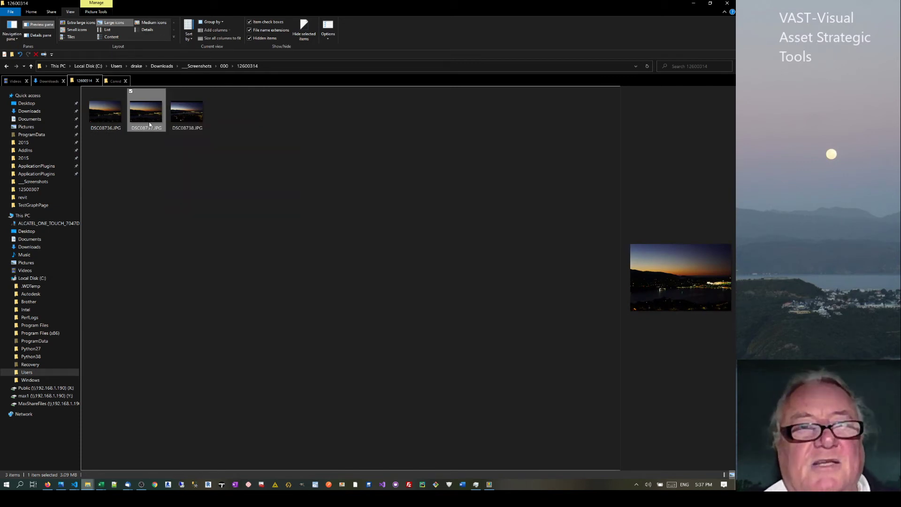
click(13, 80)
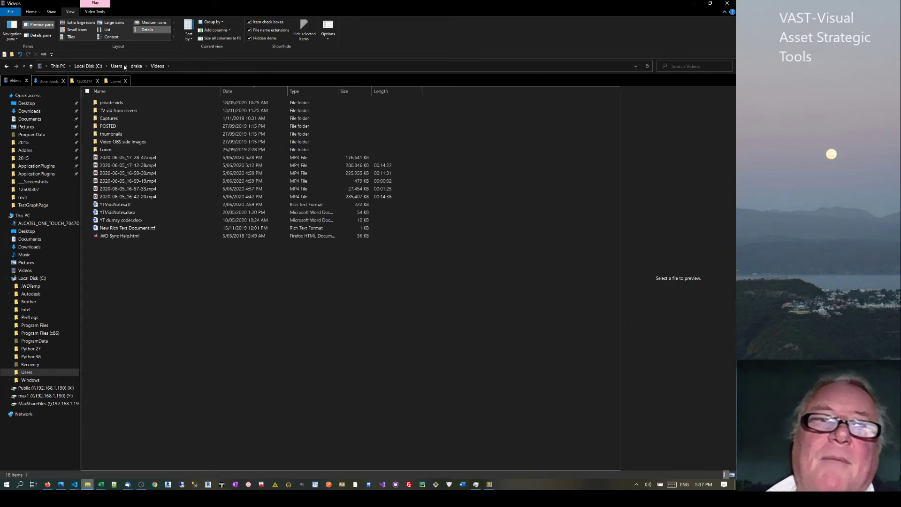
Add a left Desktop extra view in details view and show the Videos files as large icons
click(331, 38)
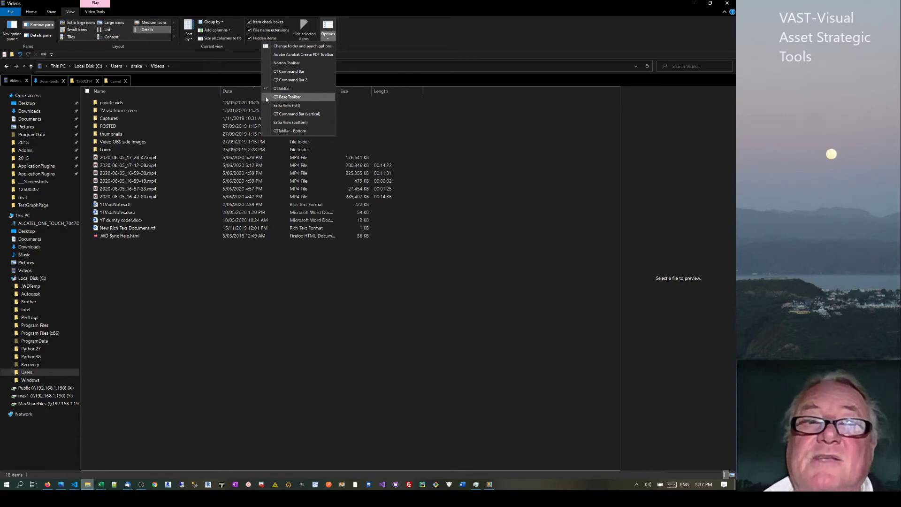
click(286, 105)
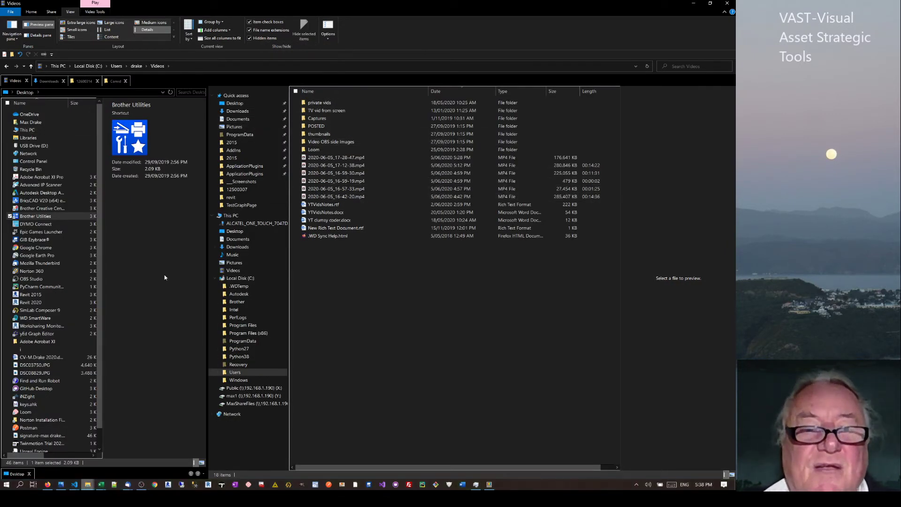
click(202, 463)
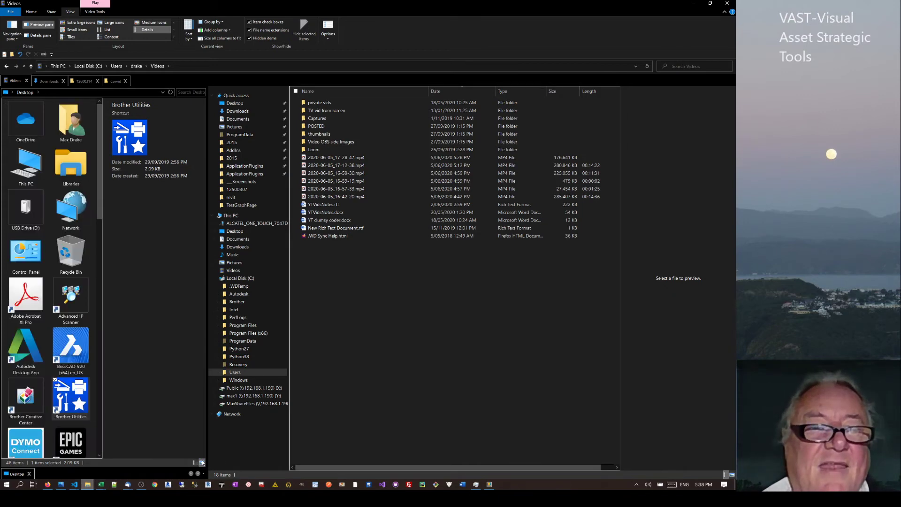
click(195, 463)
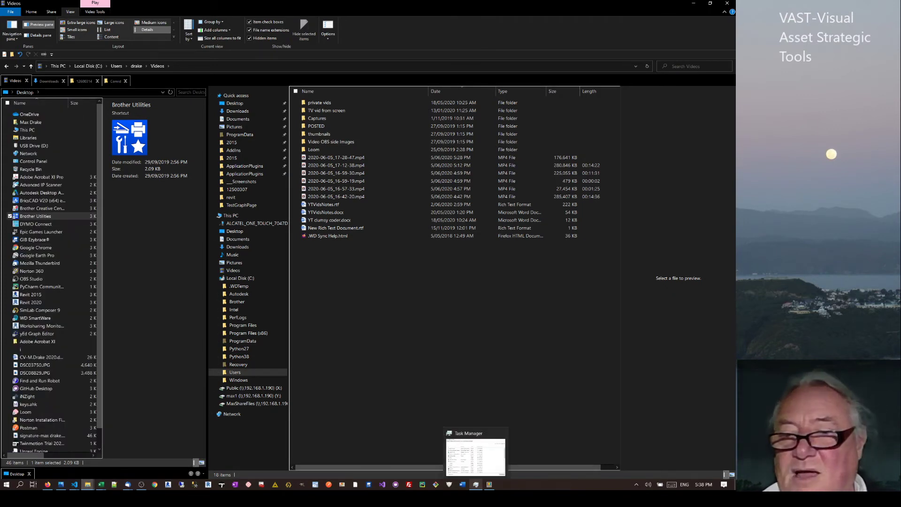
click(731, 475)
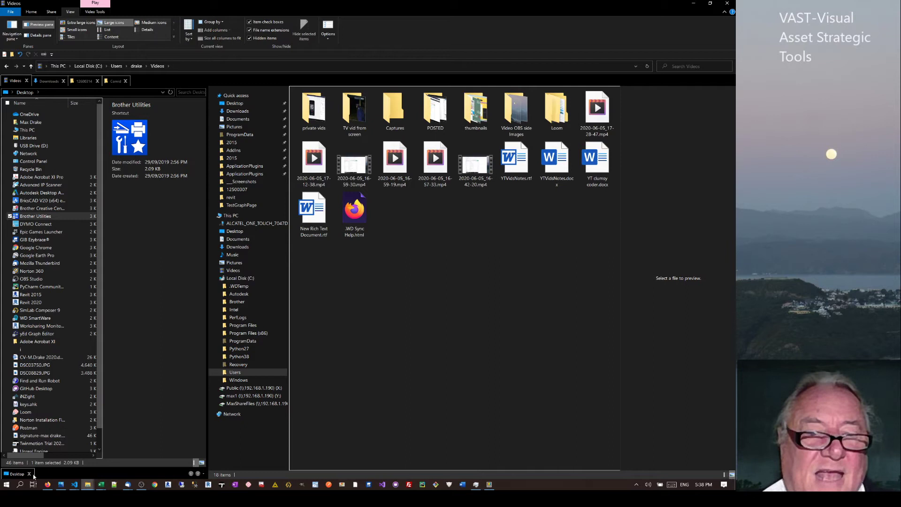
Duplicate the Desktop tab into a second tab in the left extra view
drag(34, 476, 450, 390)
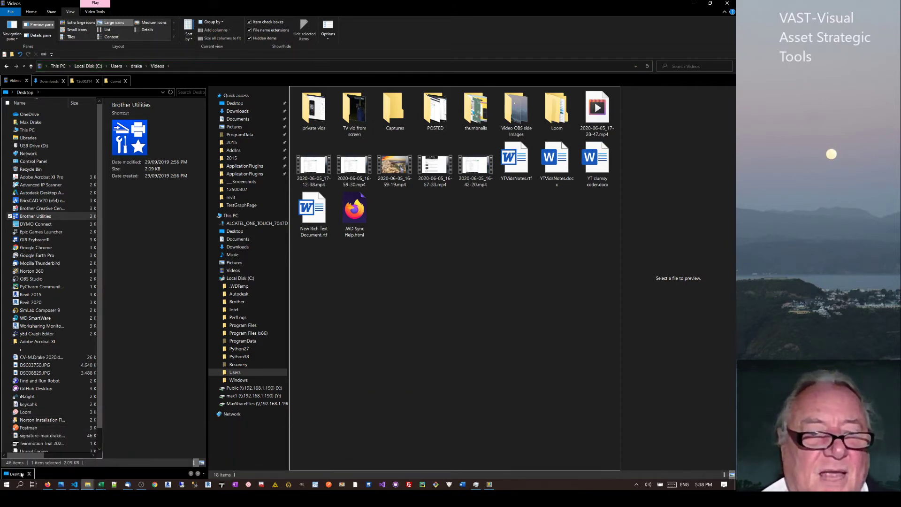
drag(21, 475, 81, 470)
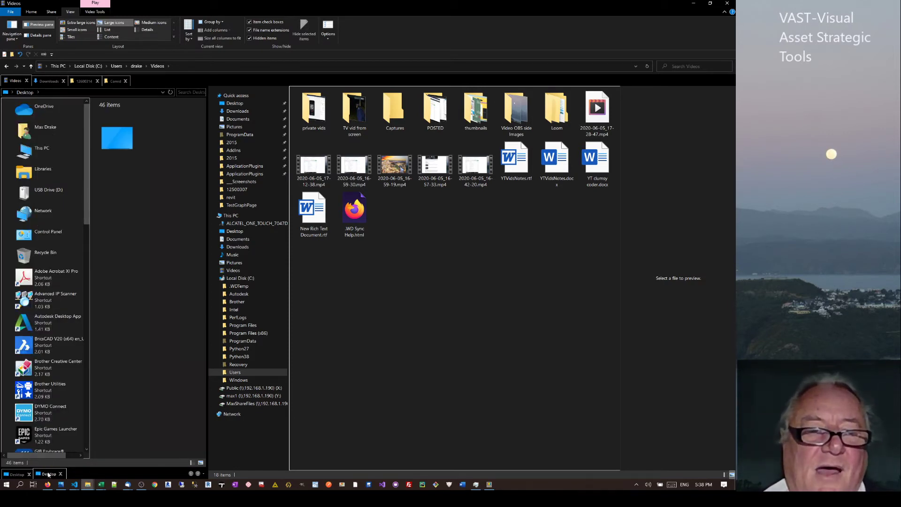
right_click(61, 361)
click(43, 193)
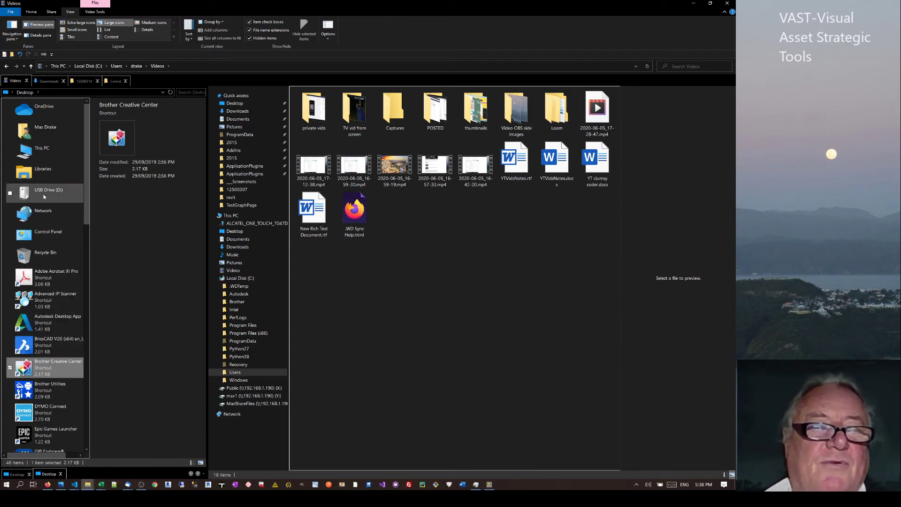
Open the -DETAILS-Revit folder through the Quick Access Popup menu
click(44, 211)
middle_click(77, 210)
mouse_move(106, 135)
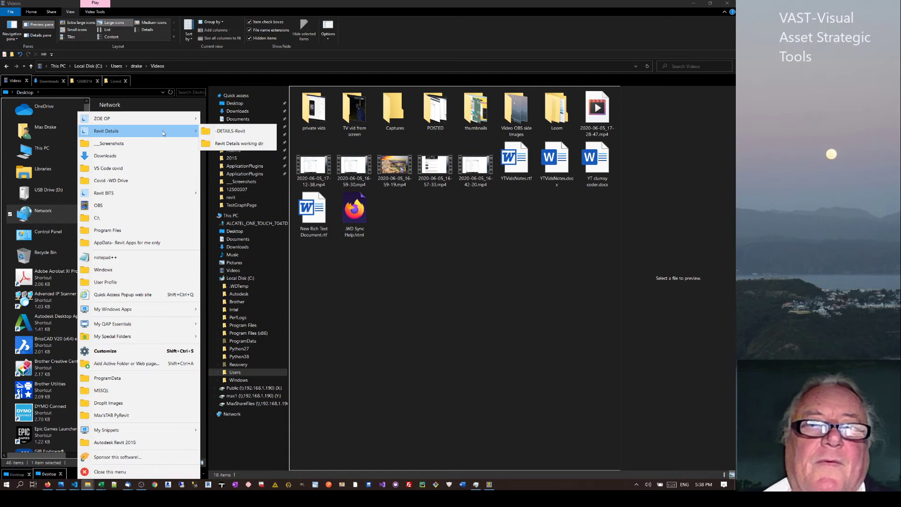
click(230, 131)
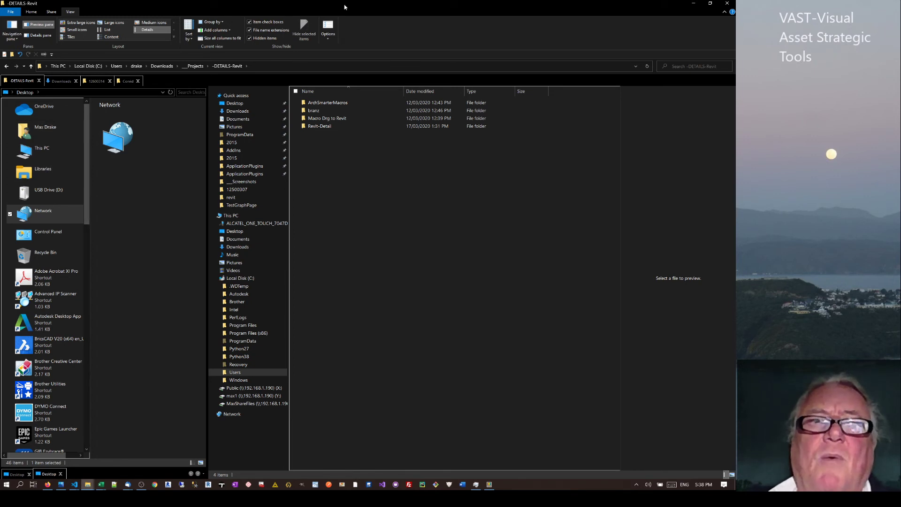
Add a bottom Desktop extra view, widen the left folder tree, and turn on QT Command Bar
click(323, 40)
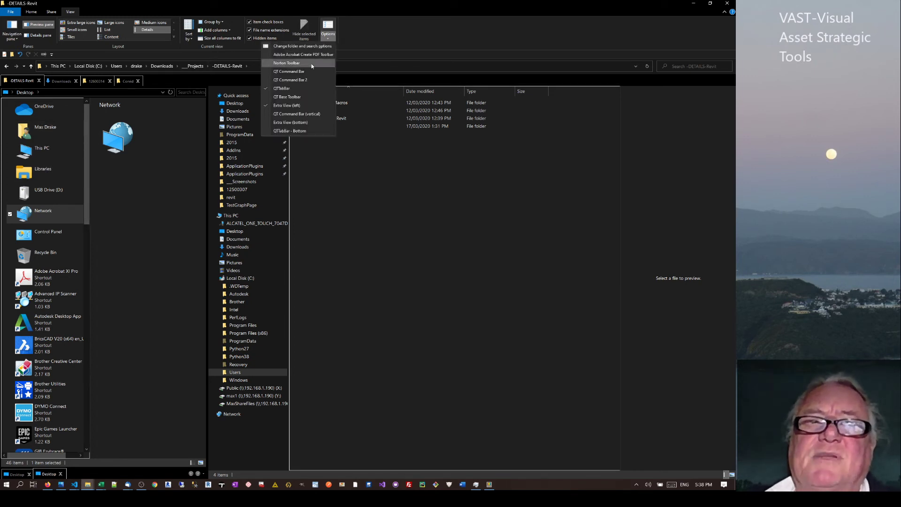
click(267, 123)
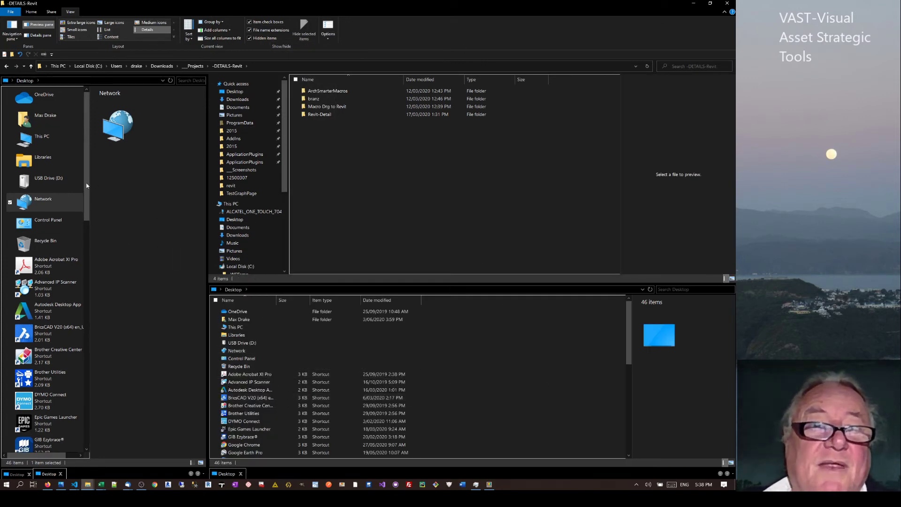
drag(91, 197, 166, 197)
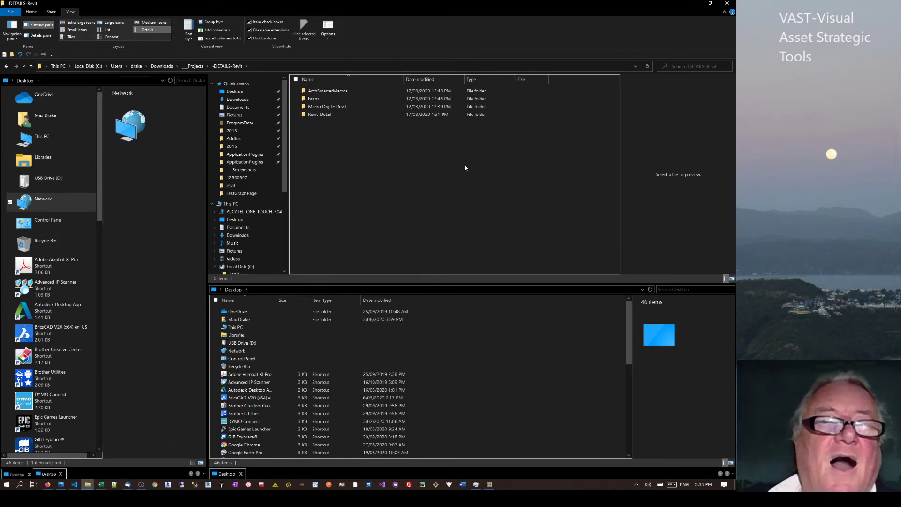
click(328, 37)
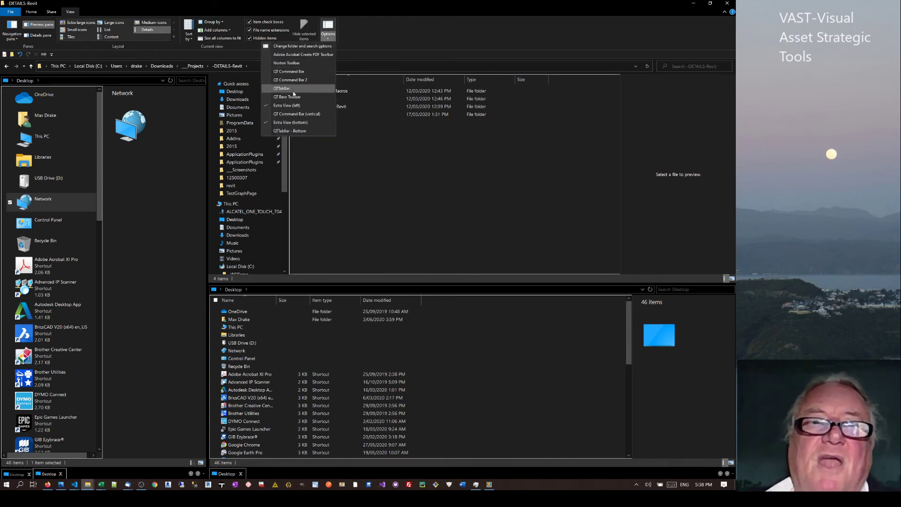
click(284, 71)
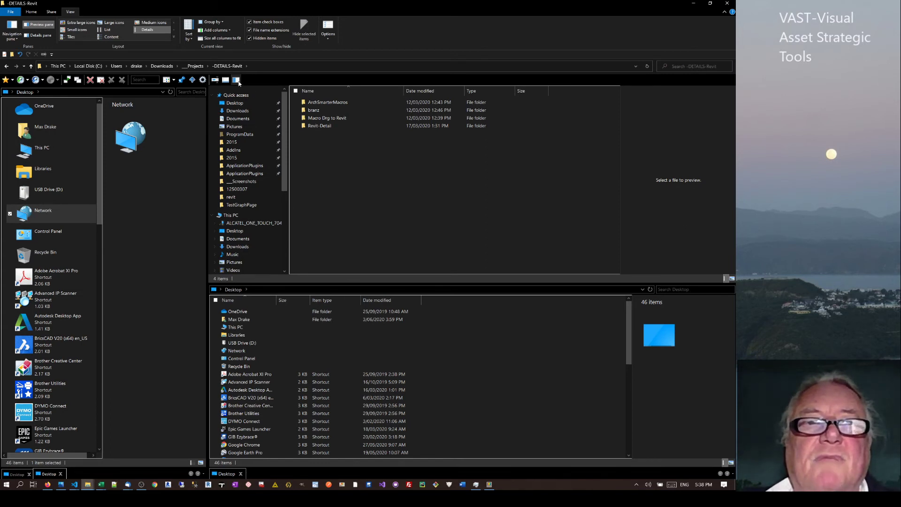
Hide the left and bottom Desktop panes, then bring back only the left one
click(216, 80)
click(225, 80)
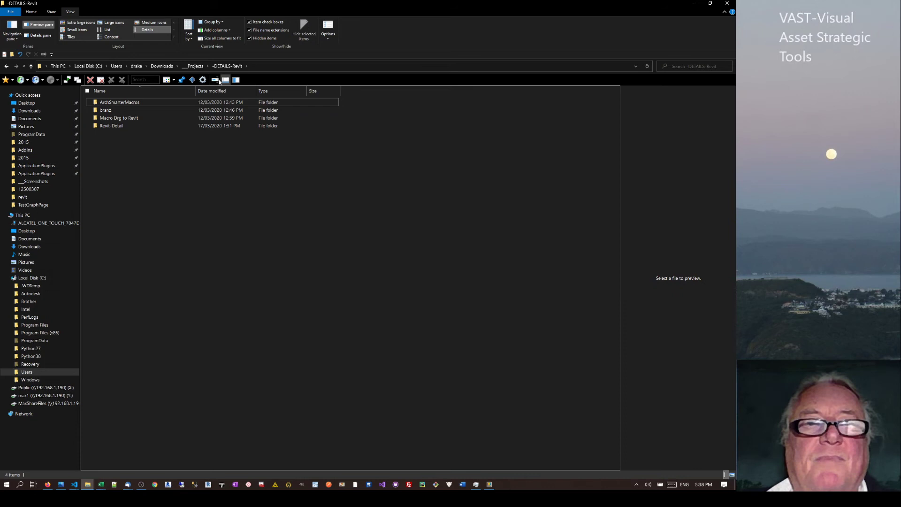
click(236, 80)
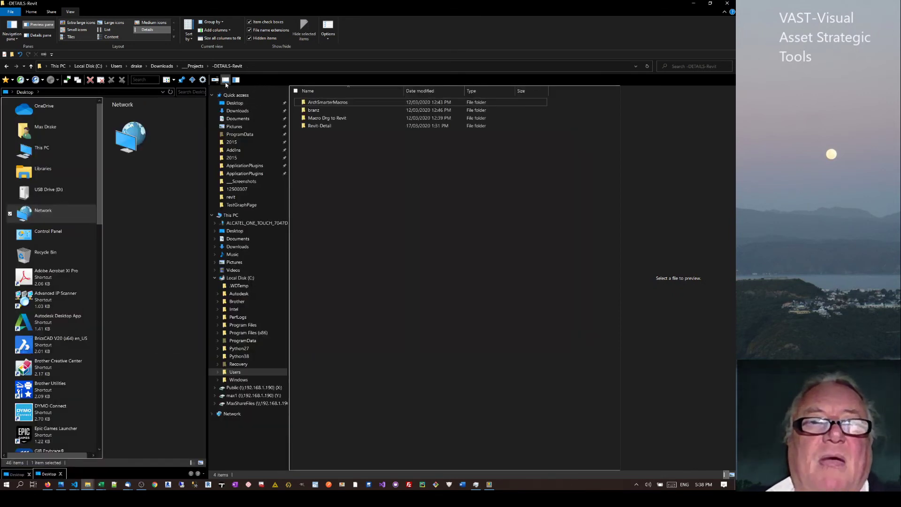
Browse QTTabBar Options pages General, Window, Groups, Desktop Tool, Misc. and Sounds, then close it
click(202, 80)
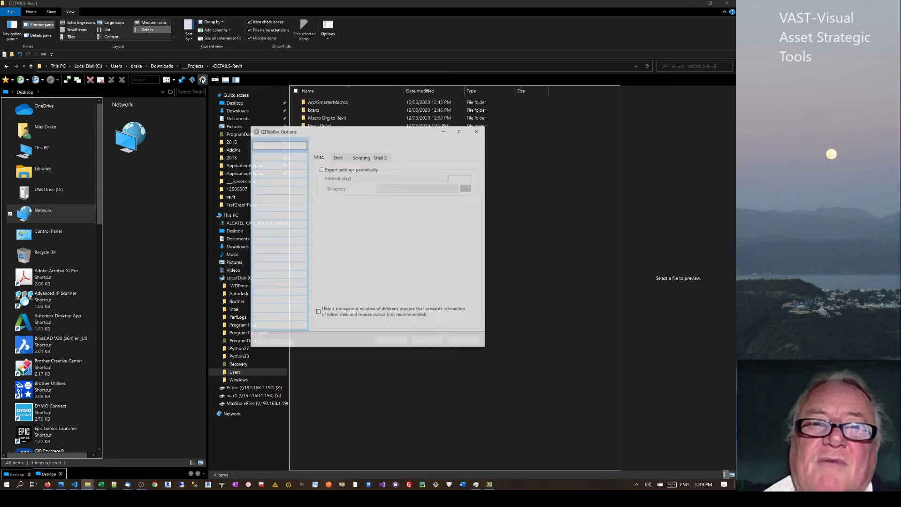
click(294, 157)
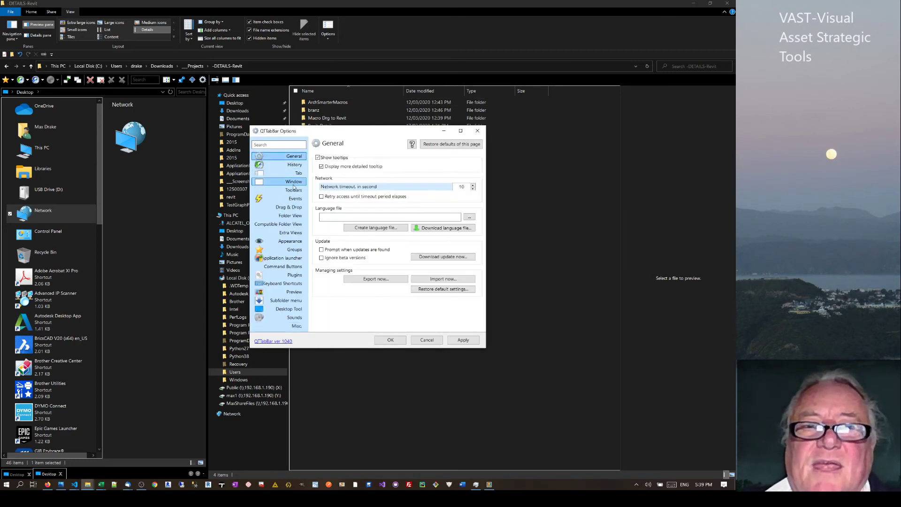
click(294, 182)
click(288, 251)
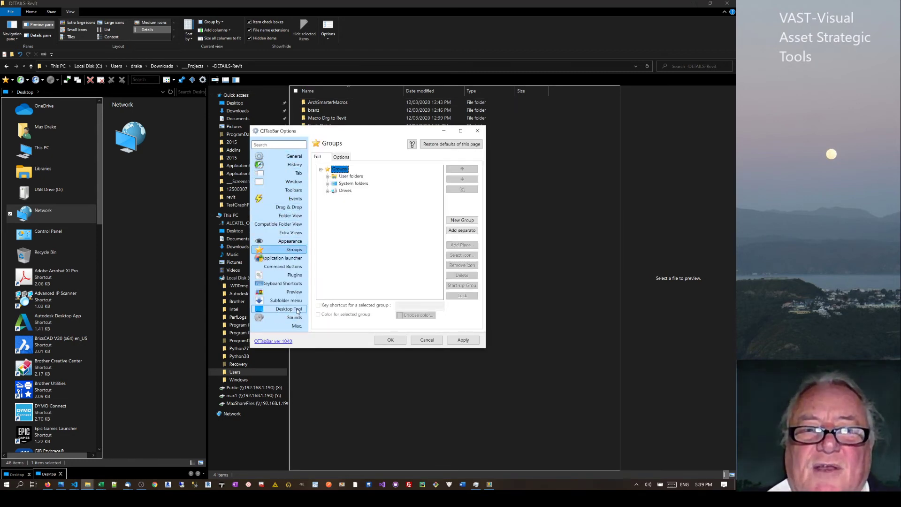
click(289, 308)
click(291, 327)
click(294, 317)
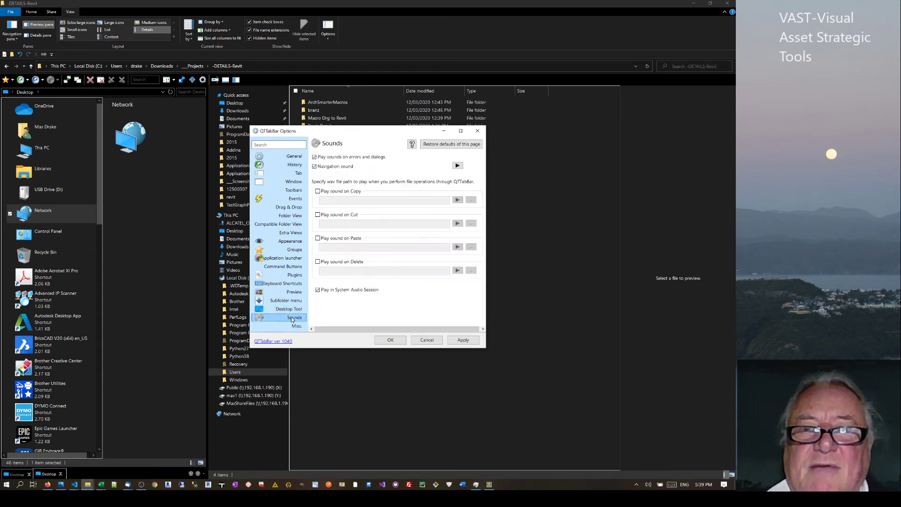
click(478, 131)
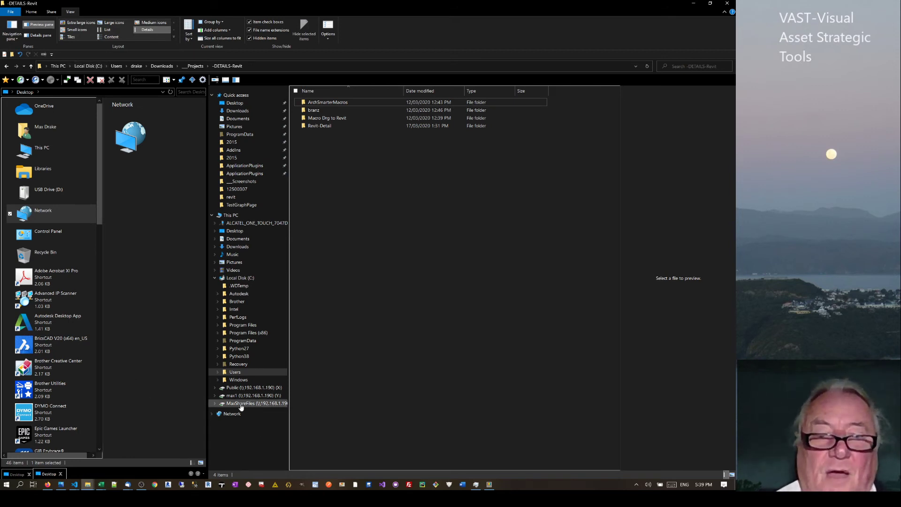
Try QTTabBar - Bottom, turn off QT Command Bar, then put the folder tabs back on top
click(327, 38)
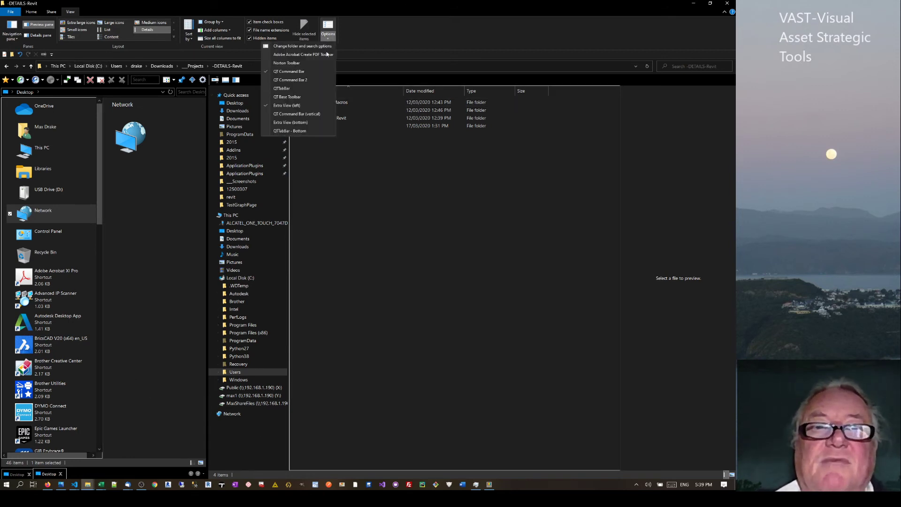
click(287, 132)
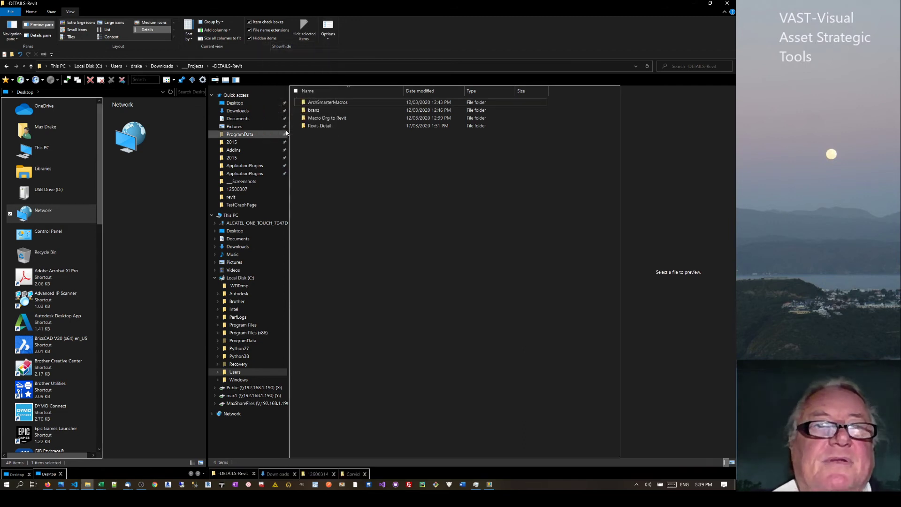
click(328, 38)
click(267, 73)
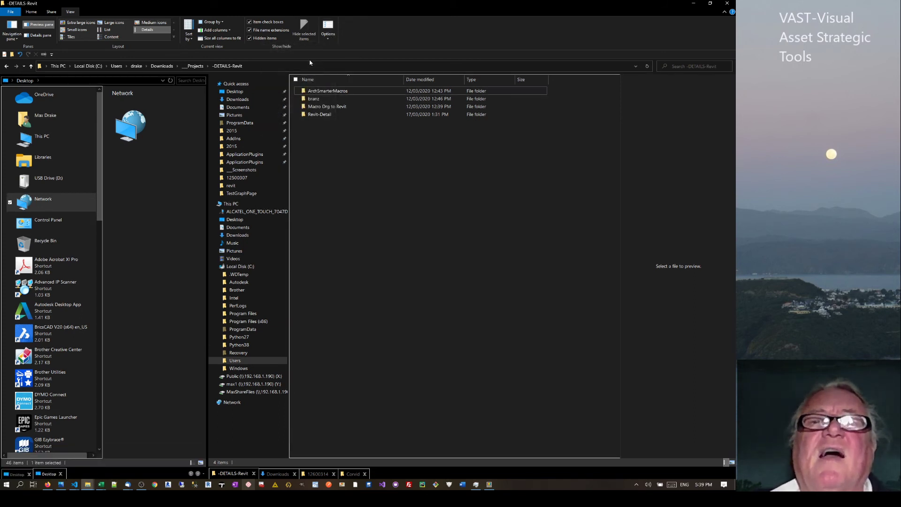
click(325, 36)
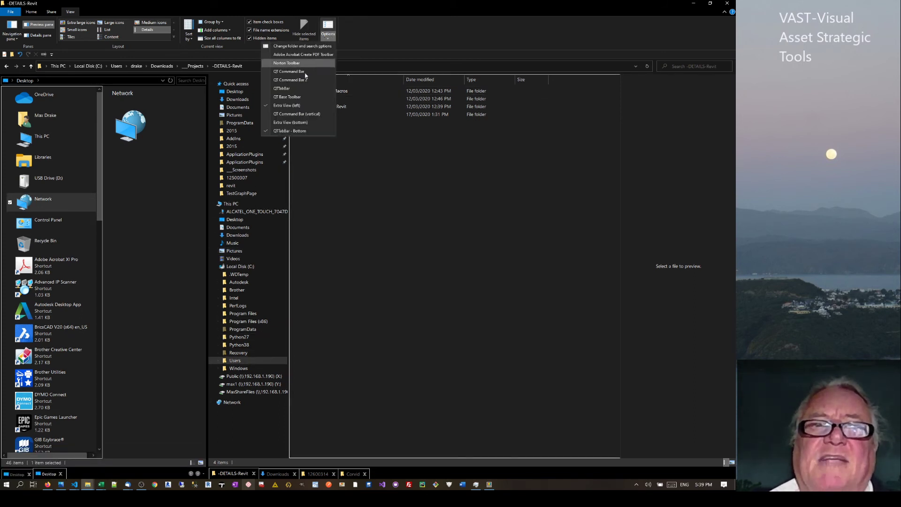
click(266, 88)
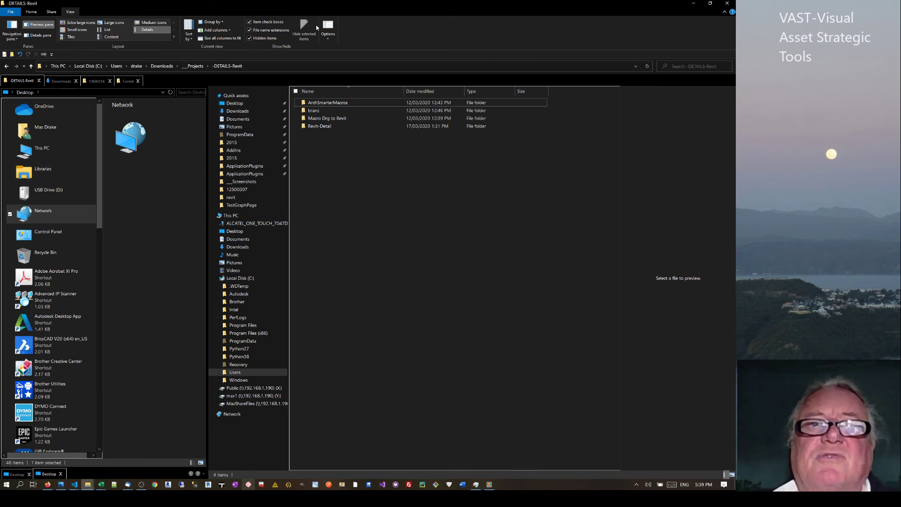
Swap the left extra view for a bottom Desktop pane and drag its splitter down to shorten it
click(328, 39)
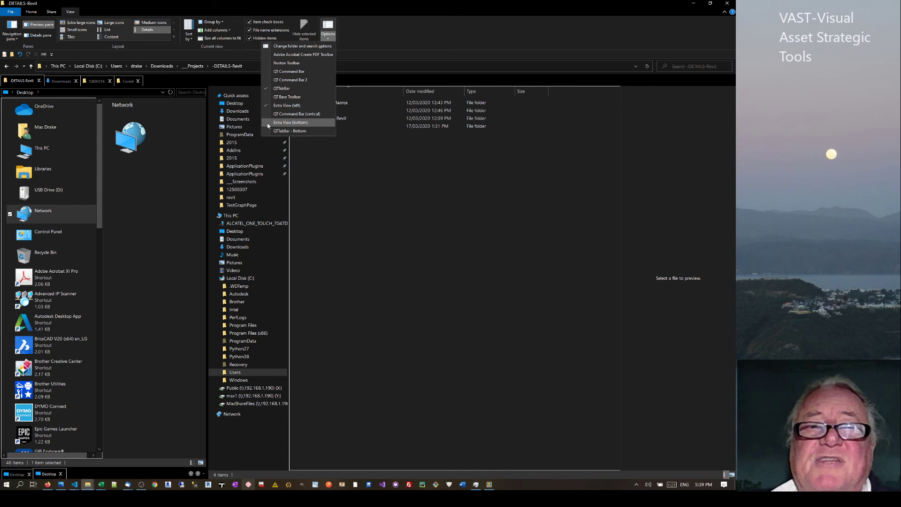
click(282, 105)
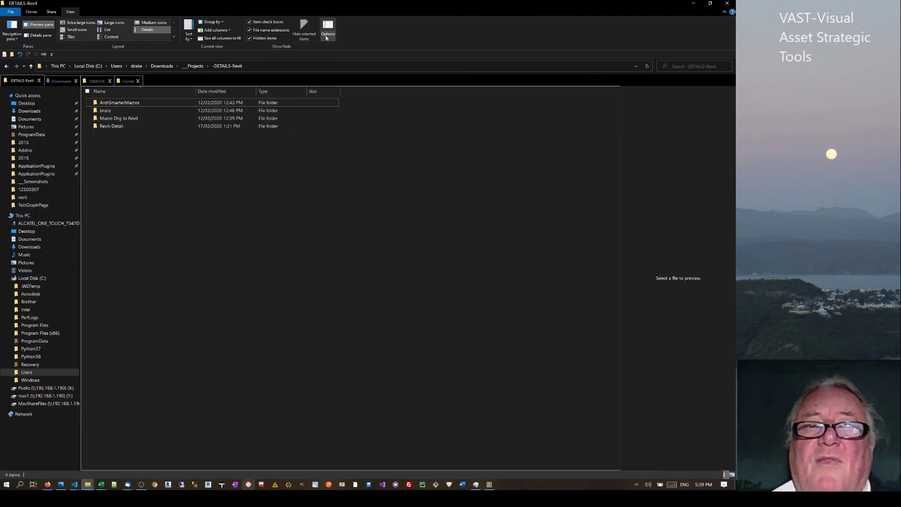
click(326, 37)
click(290, 122)
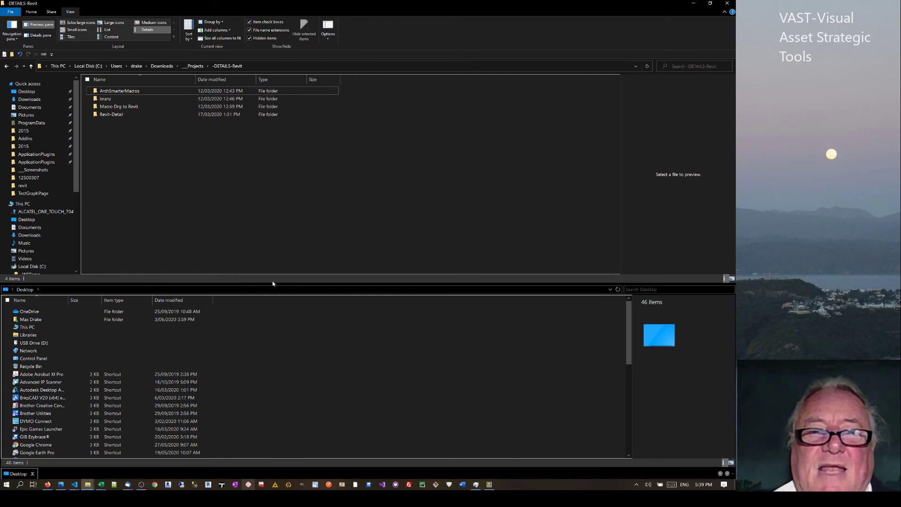
drag(272, 283, 252, 346)
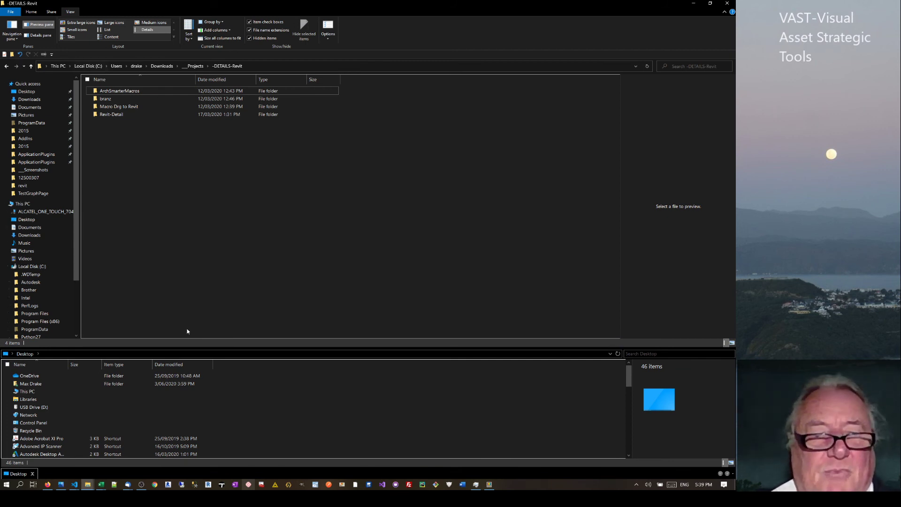
Restore the top folder tab strip and toggle the lower pane between Large icons and Details
click(328, 33)
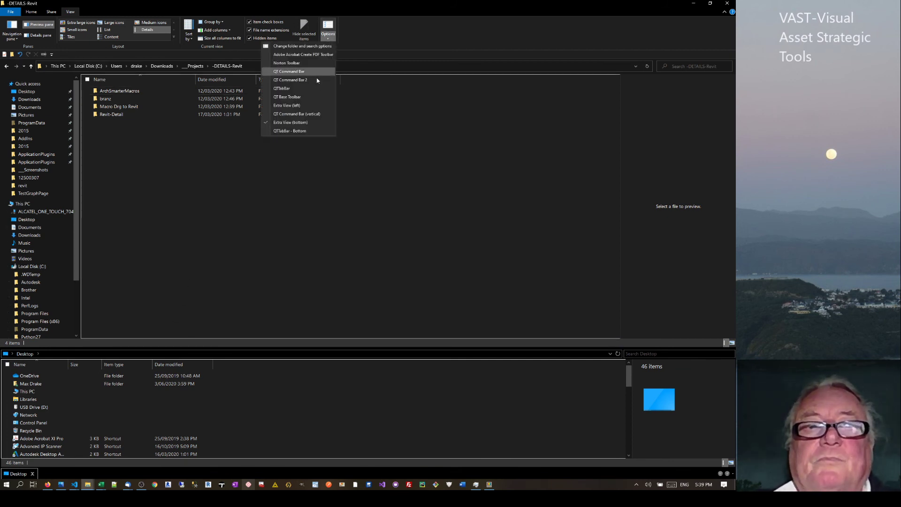
click(283, 89)
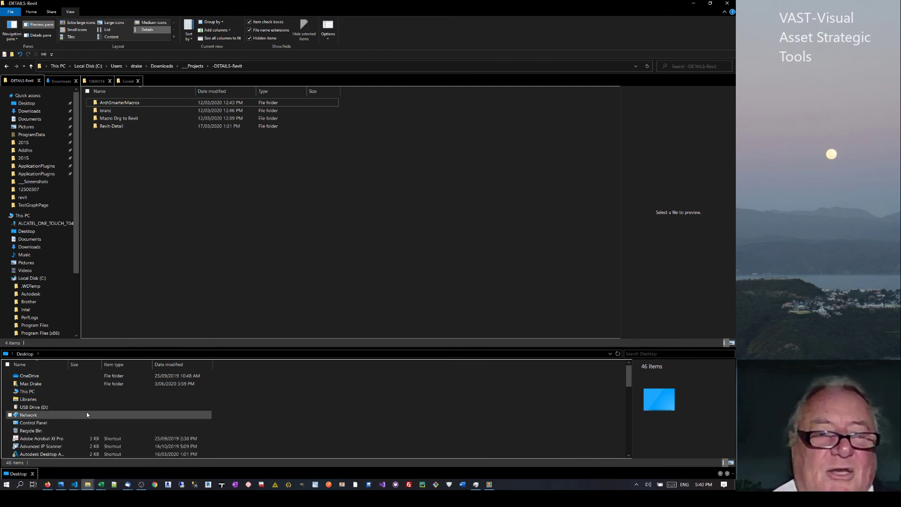
click(731, 462)
click(724, 462)
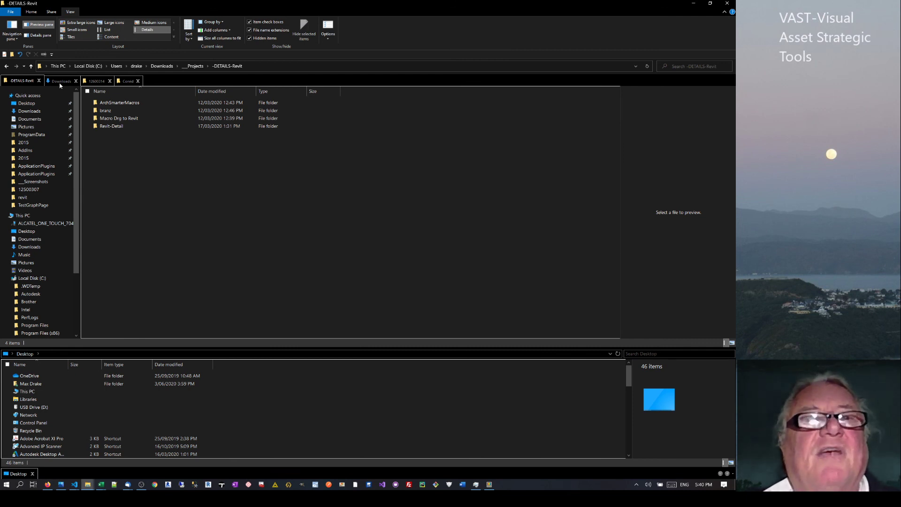
Switch to This PC via taskbar thumbnails, return to -DETAILS-Revit, and open its Corvid tab (36 files)
click(87, 484)
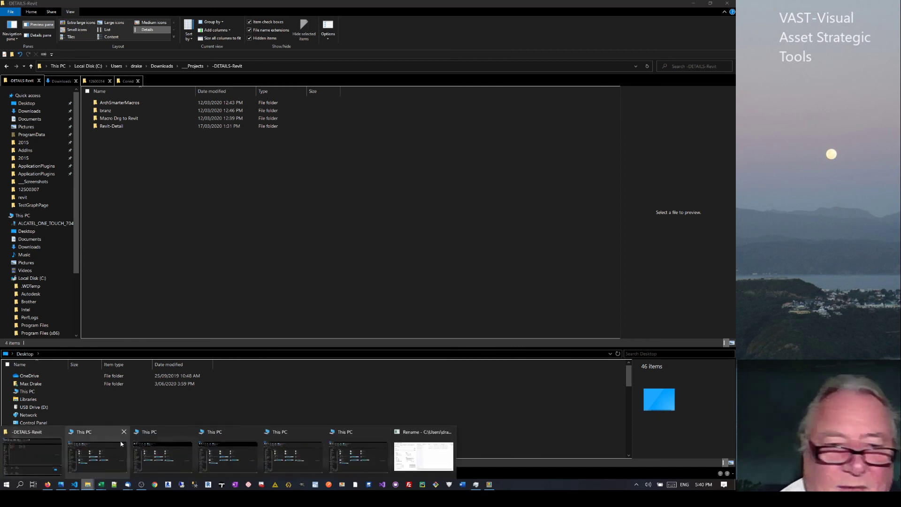
click(162, 454)
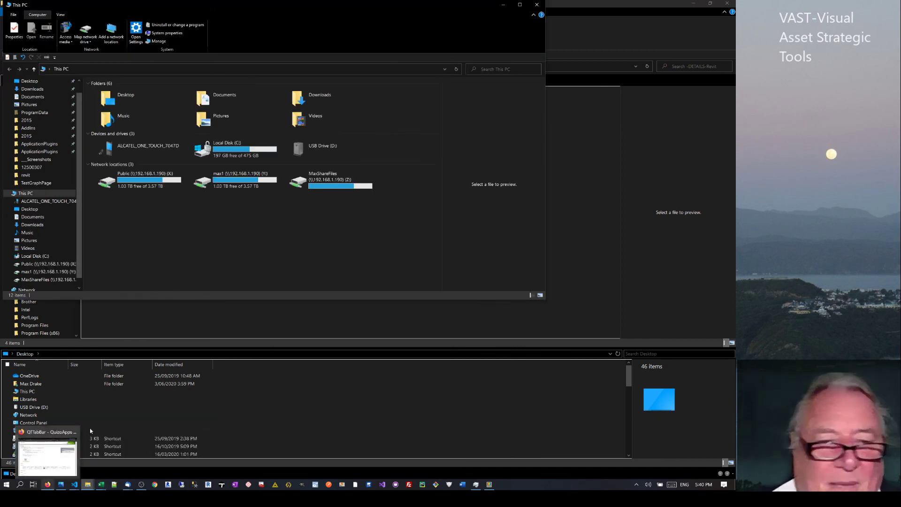
click(88, 484)
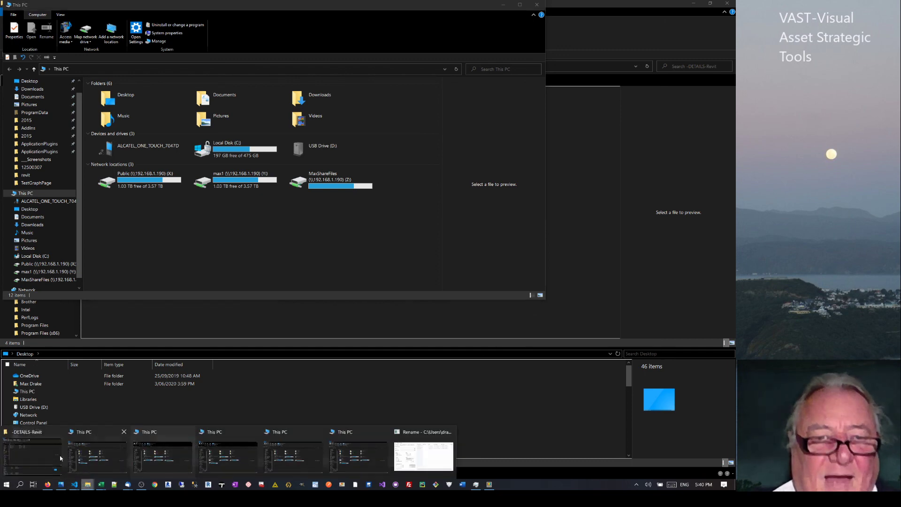
click(29, 452)
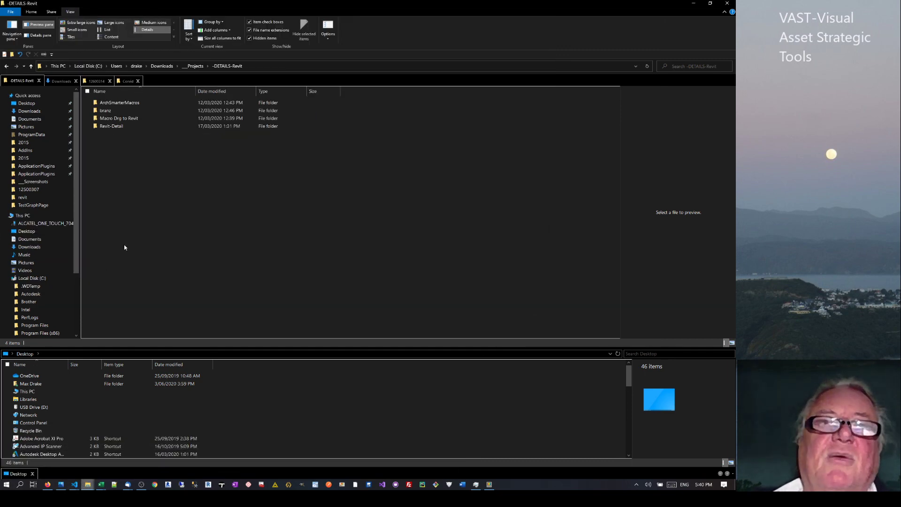
click(128, 81)
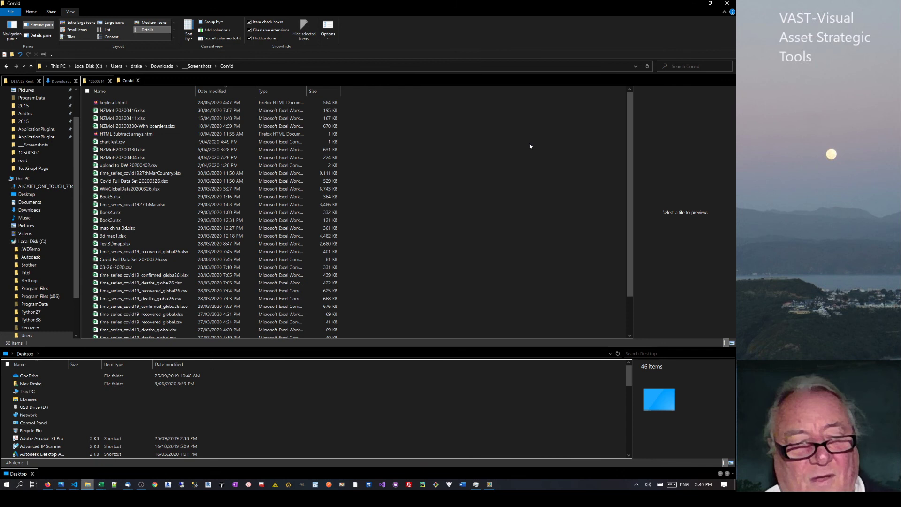